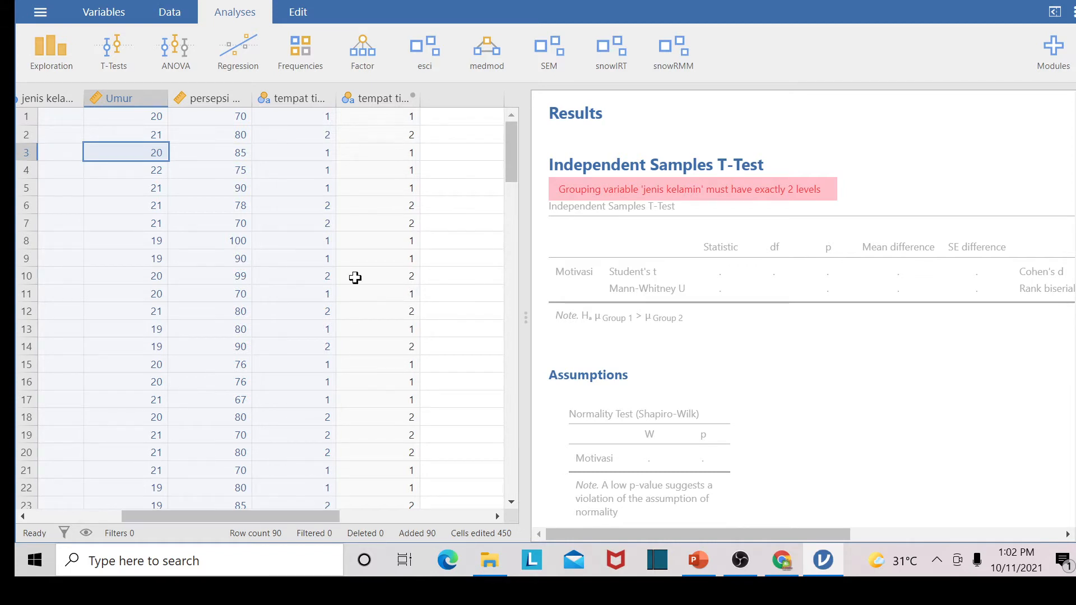
# Delete the duplicate tempat tinggal variable in the last filled column of the dataset
pyautogui.rightClick(395, 97)
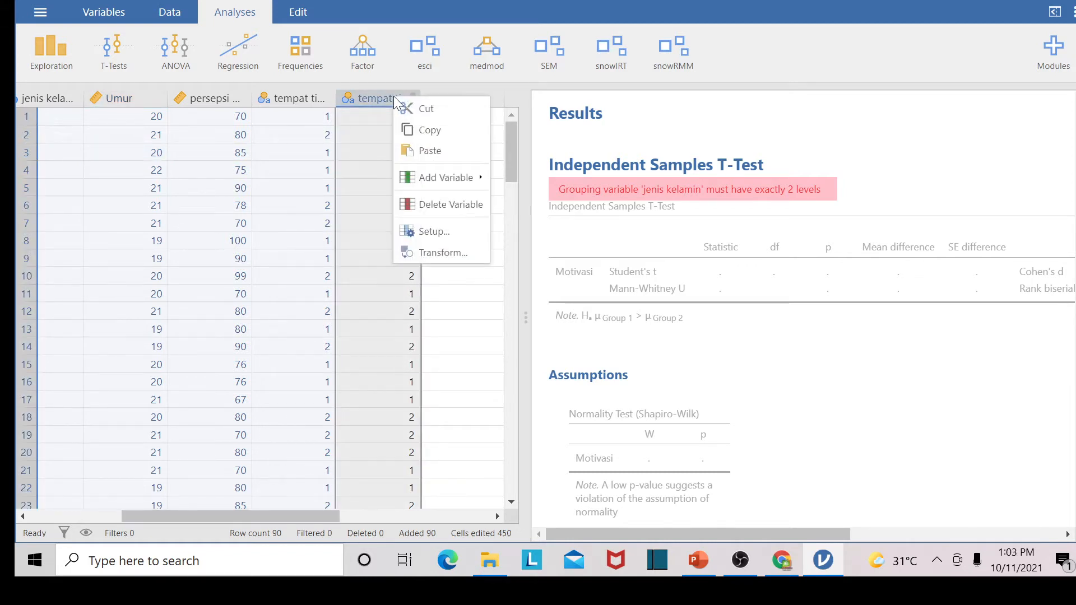
pyautogui.click(424, 213)
pyautogui.click(489, 124)
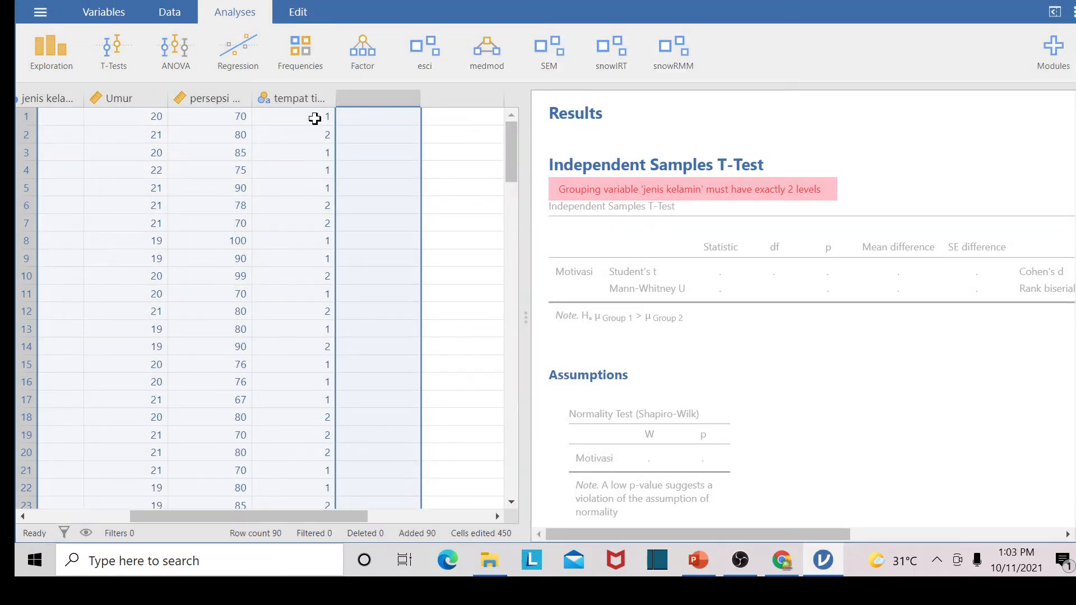
# Review the measure type and levels of the remaining tempat tinggal variable, then look over the variable list and the data
pyautogui.doubleClick(315, 98)
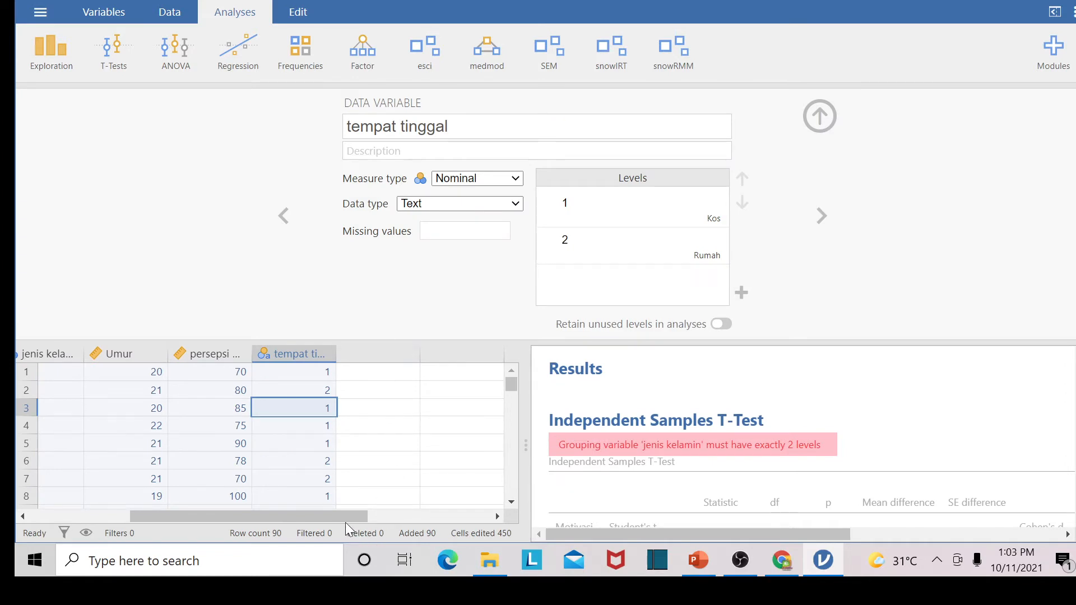
pyautogui.moveTo(318, 518); pyautogui.dragTo(219, 518)
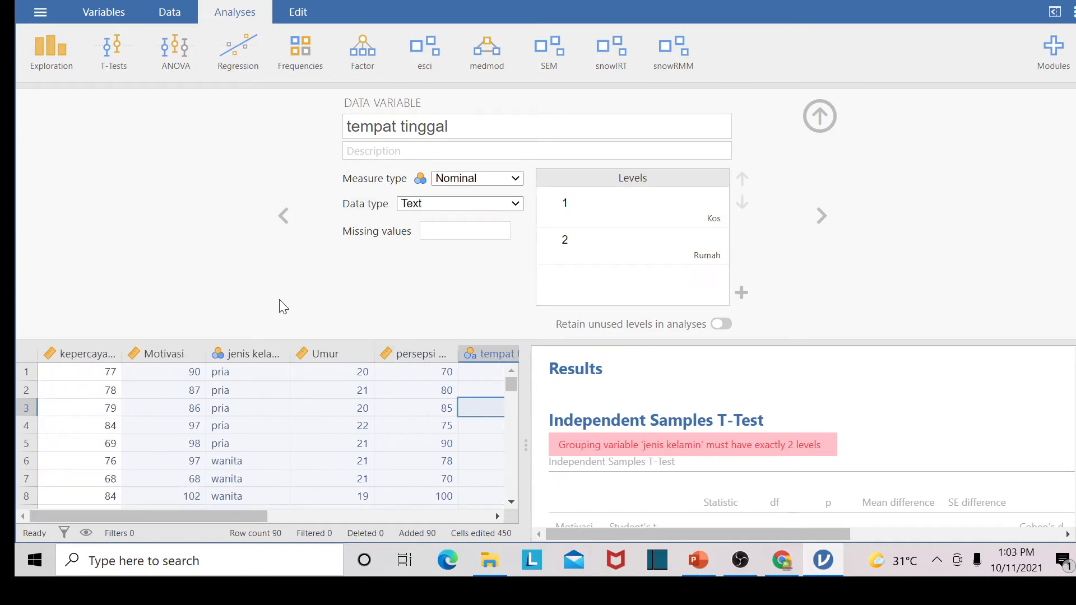
pyautogui.click(819, 116)
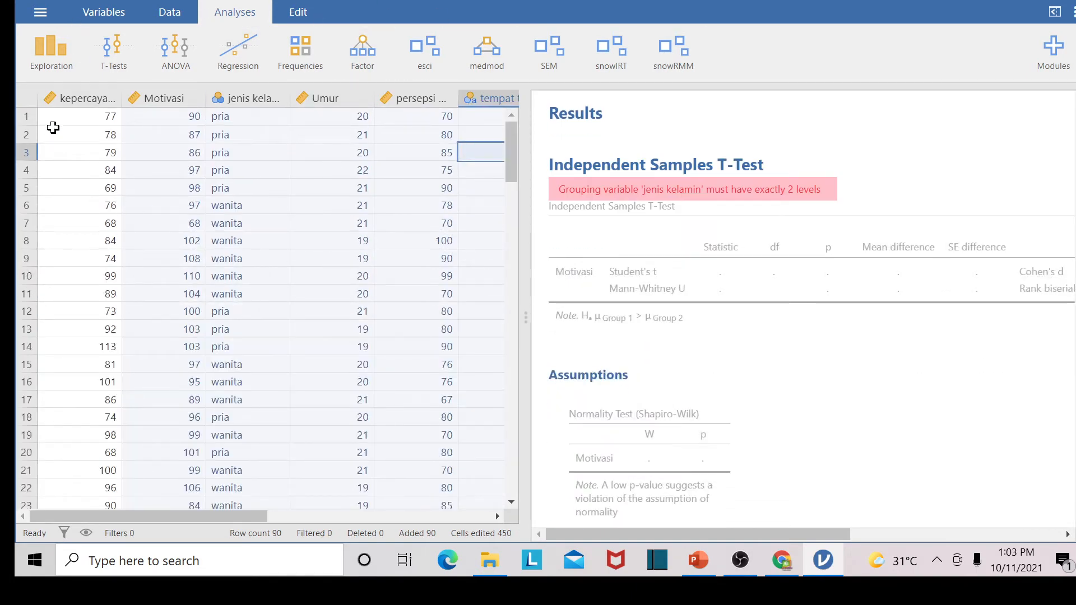
pyautogui.click(102, 10)
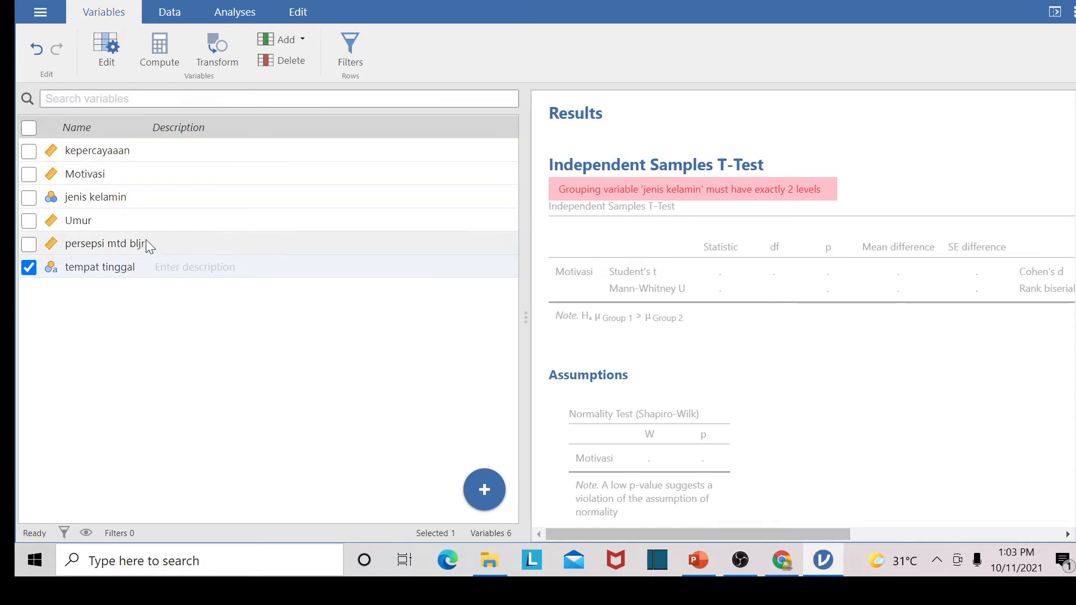
pyautogui.click(169, 13)
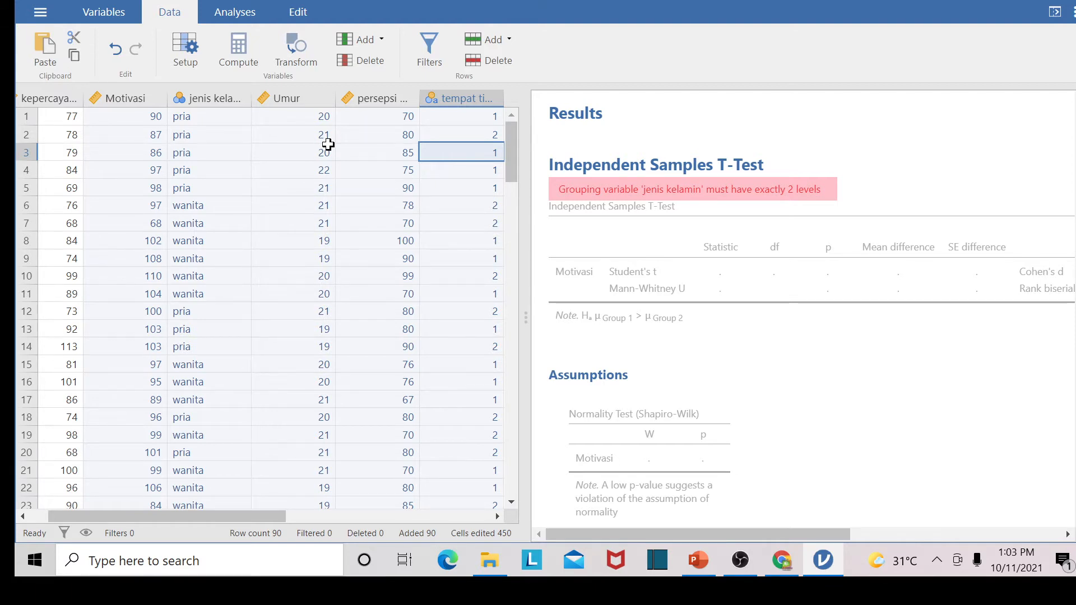
# Create a Descriptives analysis of kepercayaaan and Umur with frequency tables enabled
pyautogui.click(235, 15)
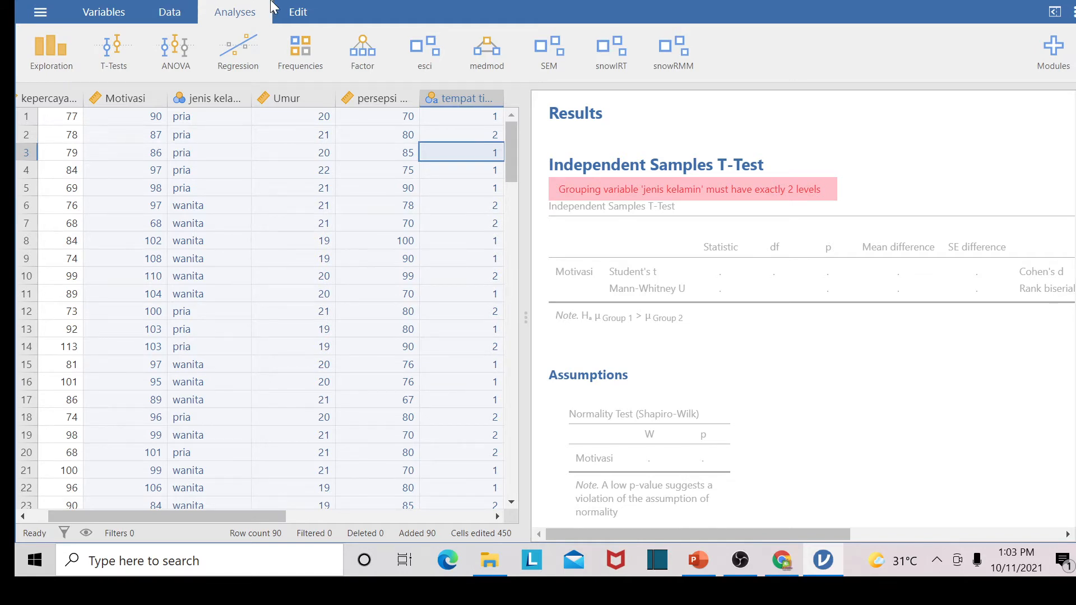
pyautogui.click(69, 62)
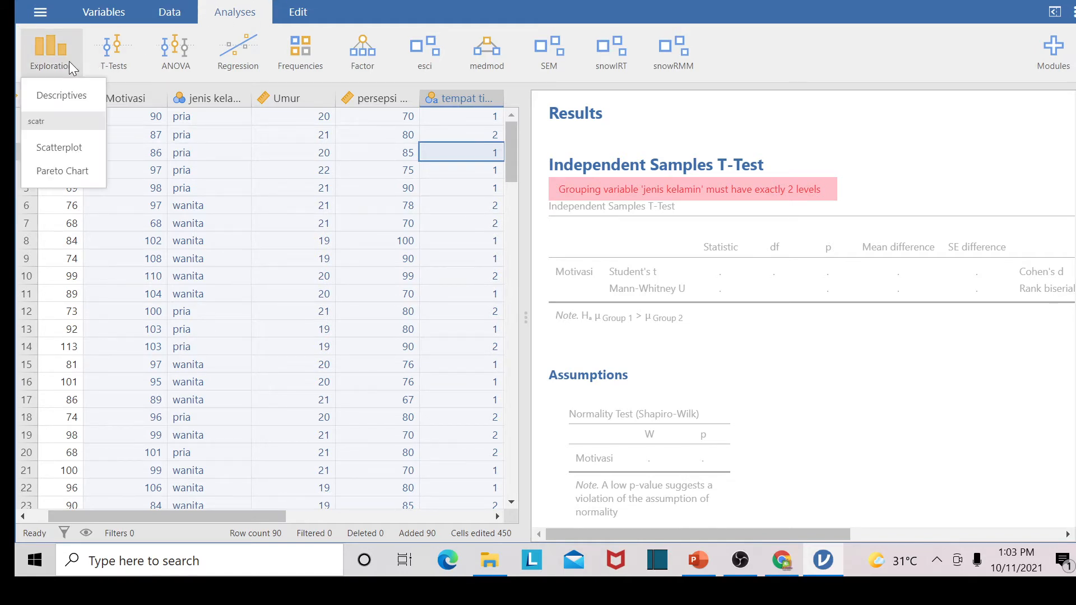
pyautogui.click(63, 95)
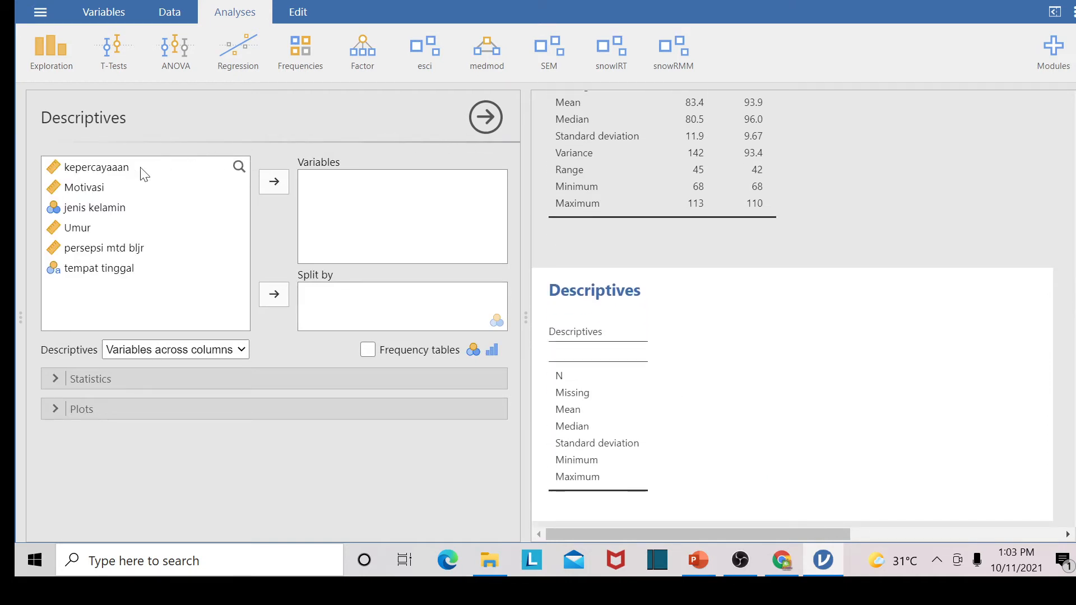
pyautogui.click(113, 169)
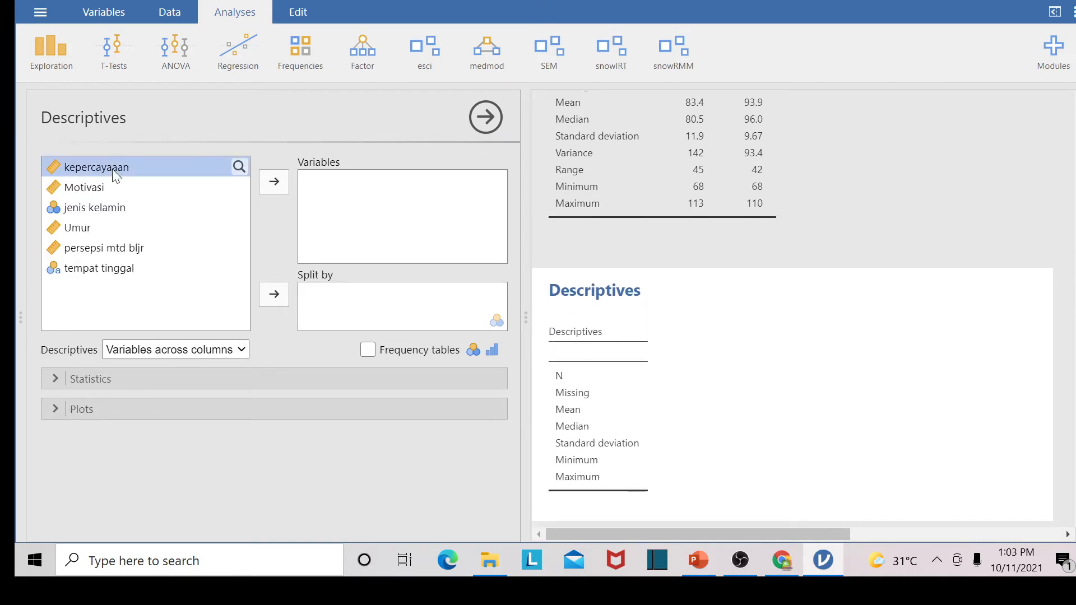
pyautogui.click(273, 180)
pyautogui.click(85, 208)
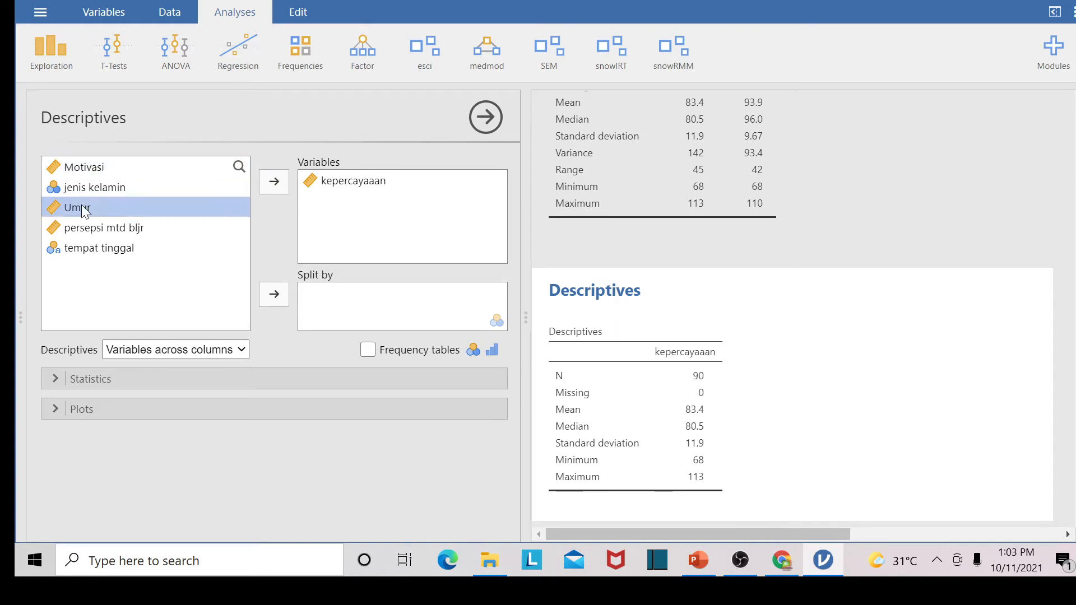
pyautogui.click(265, 180)
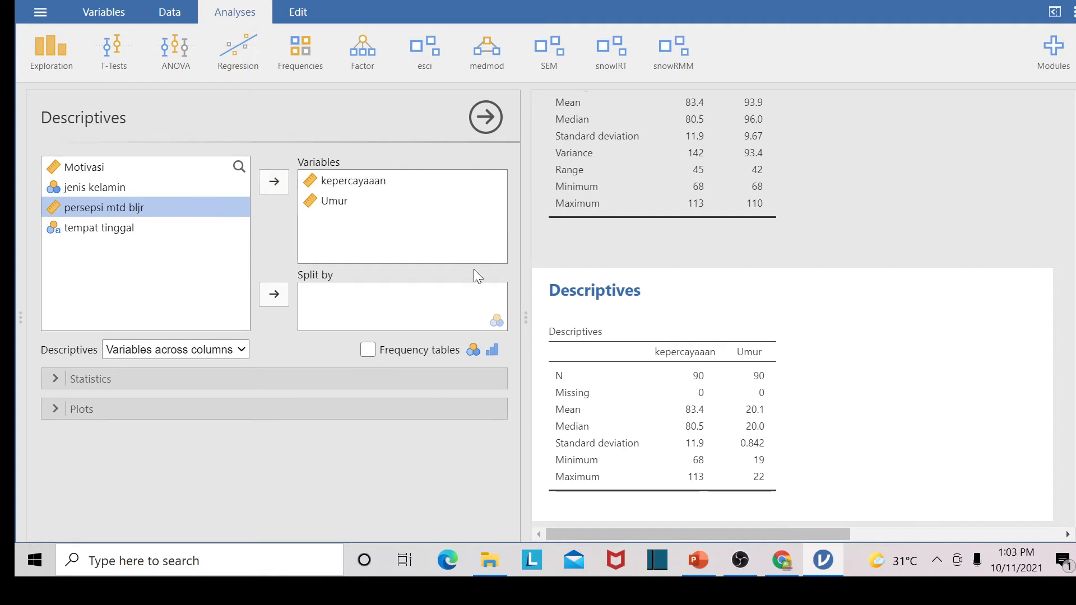
pyautogui.click(368, 350)
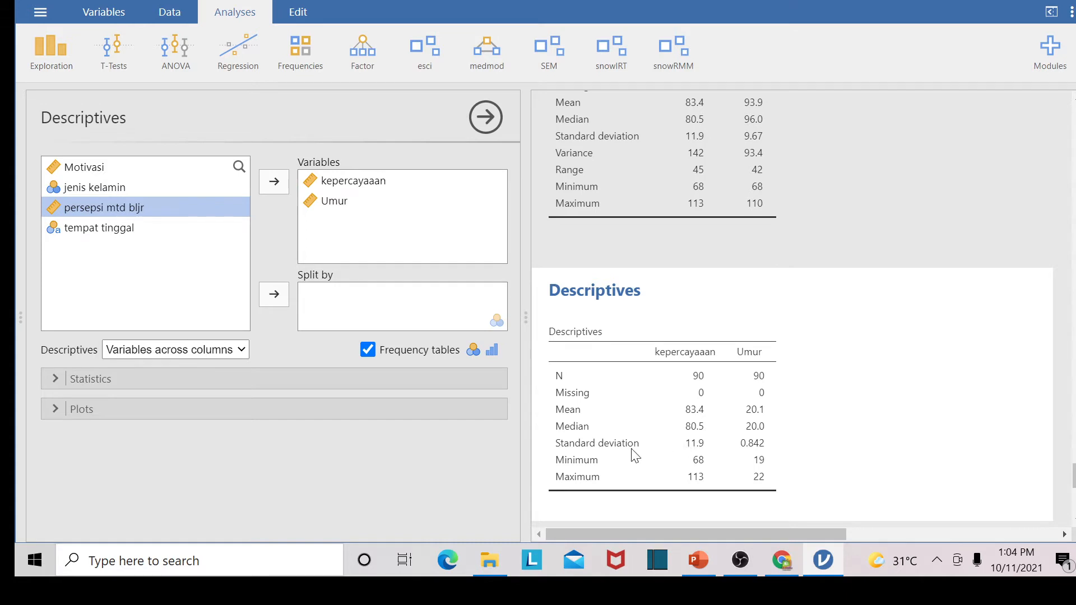
# Add the mode and the 25, 50 and 75 percentiles to the descriptive statistics
pyautogui.click(89, 378)
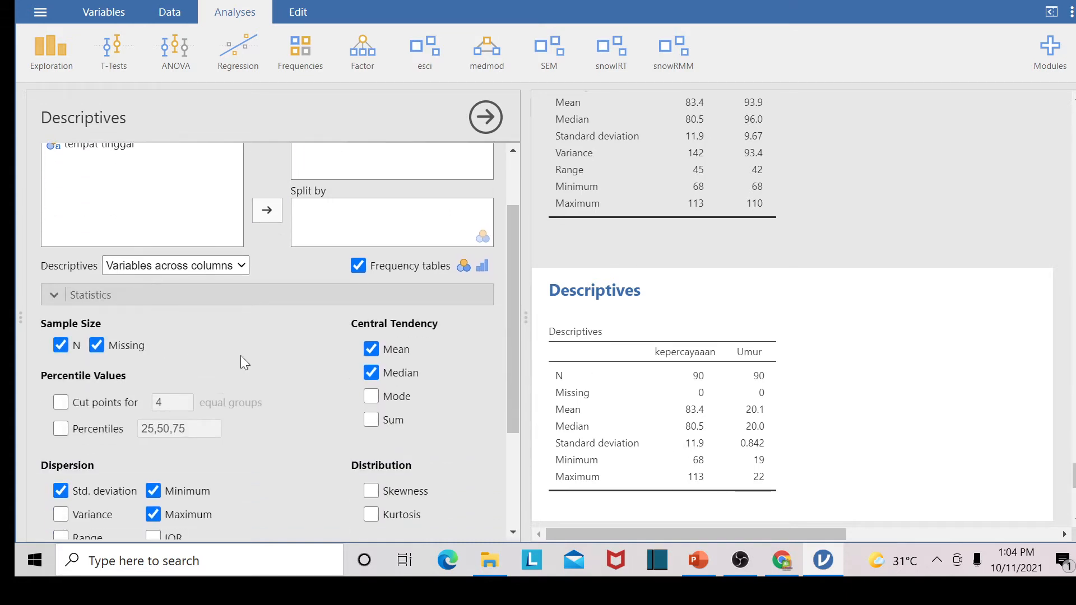
pyautogui.click(371, 397)
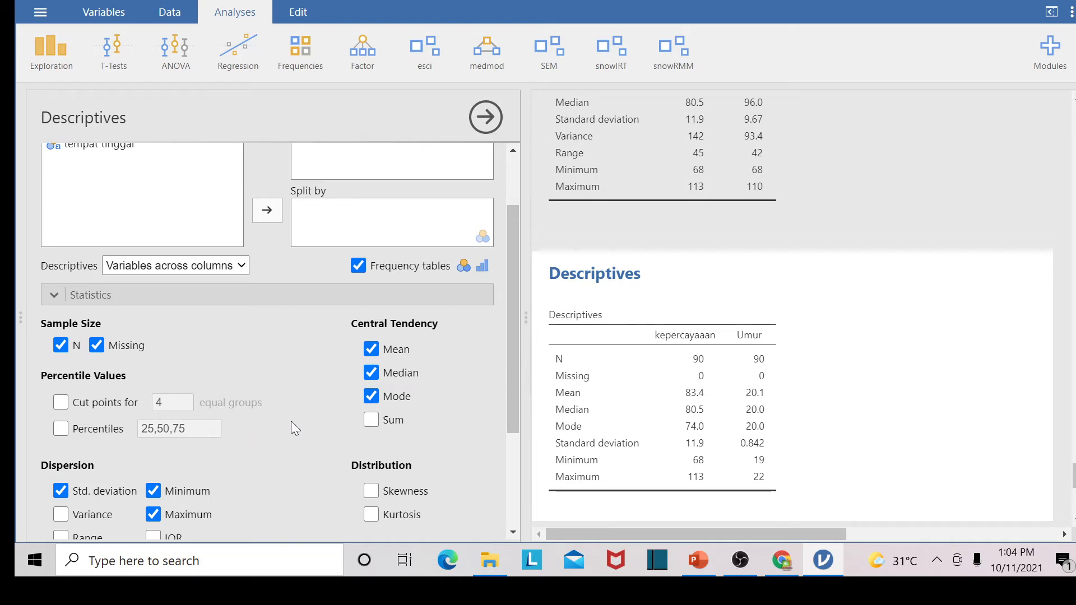
pyautogui.moveTo(508, 361); pyautogui.dragTo(499, 393)
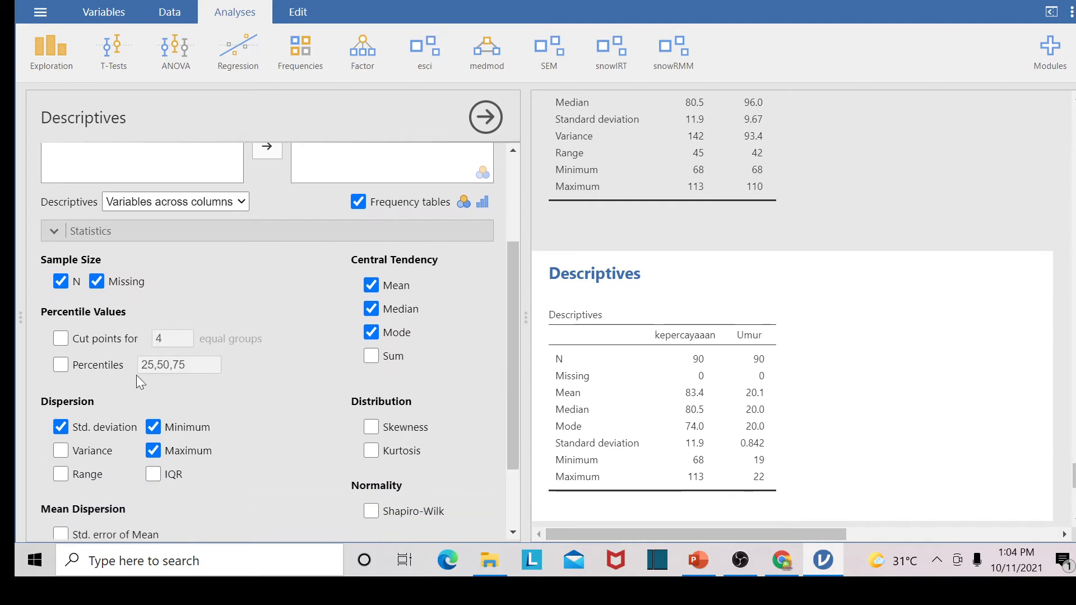
pyautogui.click(62, 364)
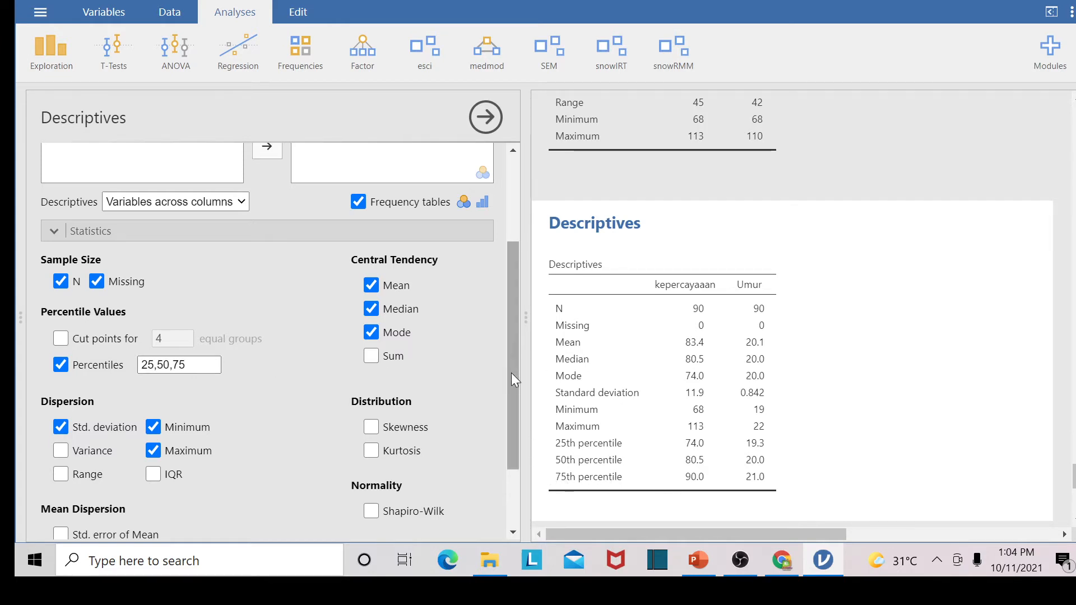
# Include variance, range, skewness and kurtosis in the descriptive statistics
pyautogui.moveTo(510, 374); pyautogui.dragTo(502, 416)
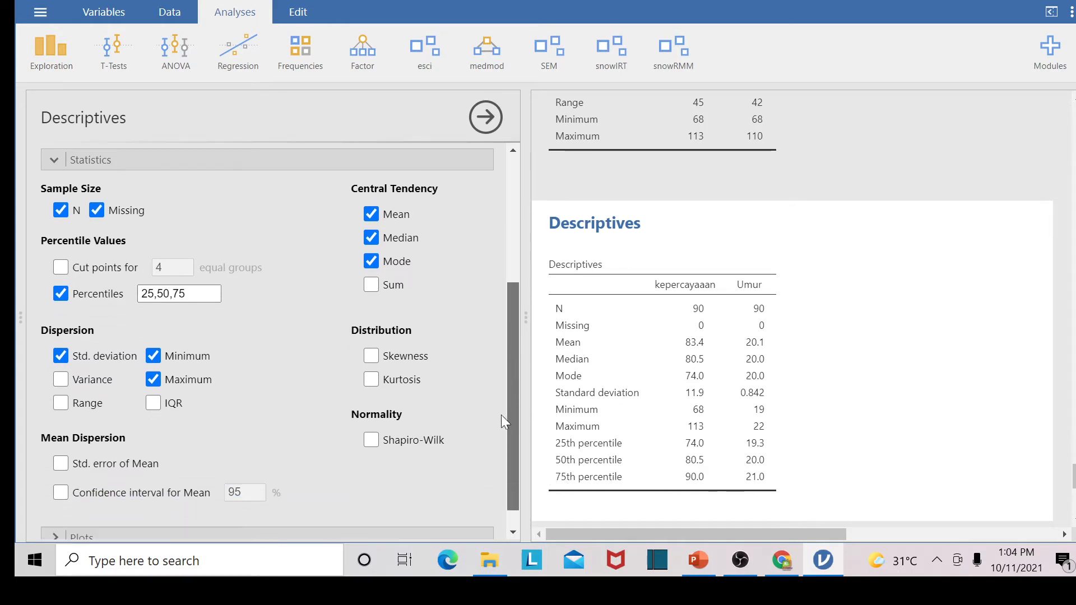
pyautogui.click(60, 379)
pyautogui.click(60, 403)
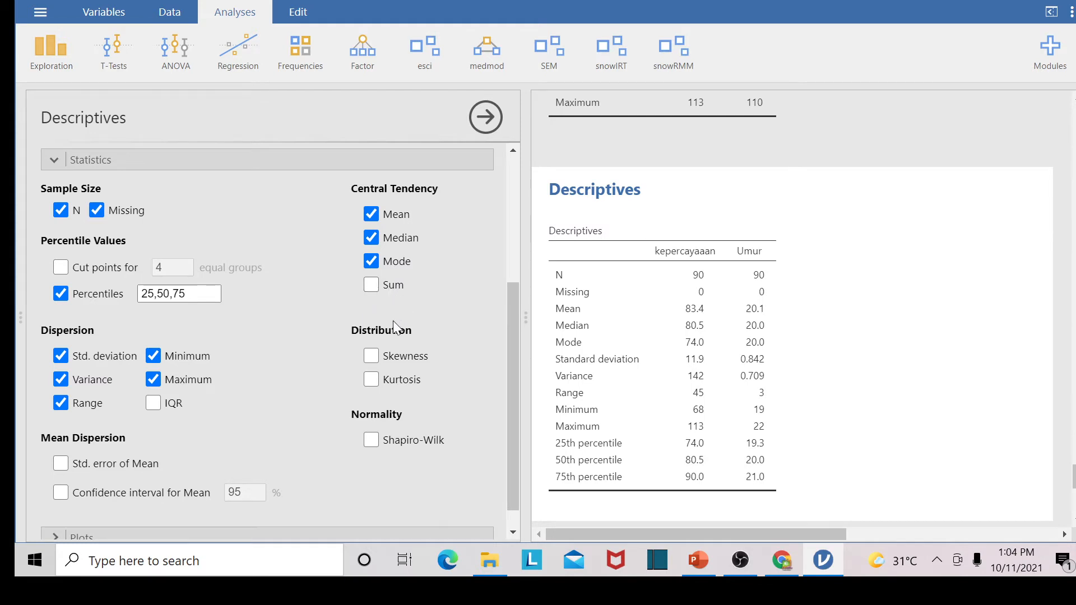
pyautogui.click(372, 356)
pyautogui.click(371, 379)
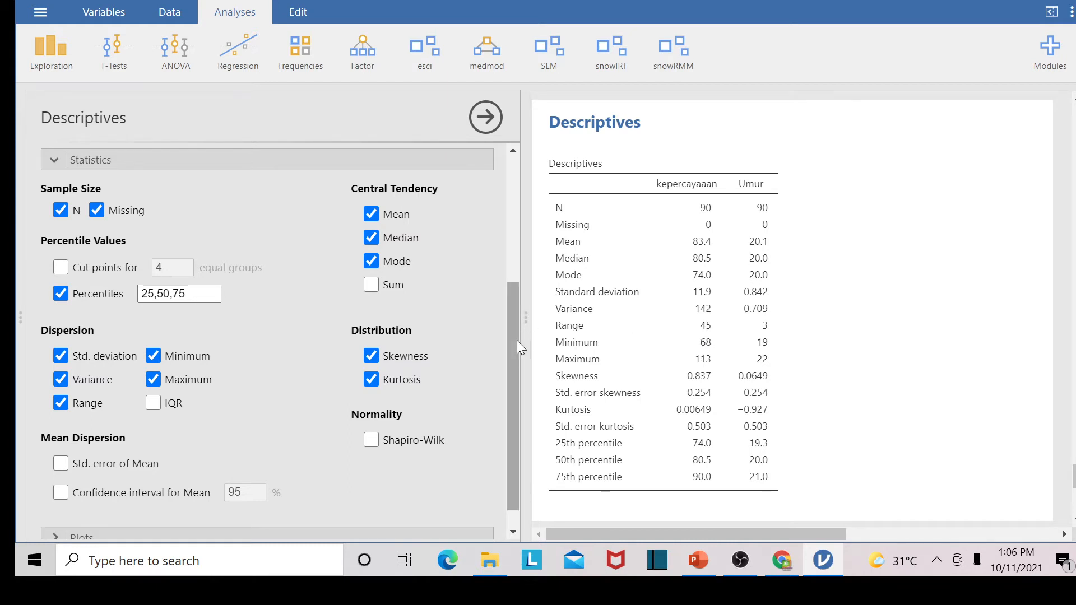
# Add histograms with density curves, box plots and bar plots to the Descriptives analysis
pyautogui.scroll(-2, 502, 398)
pyautogui.click(191, 504)
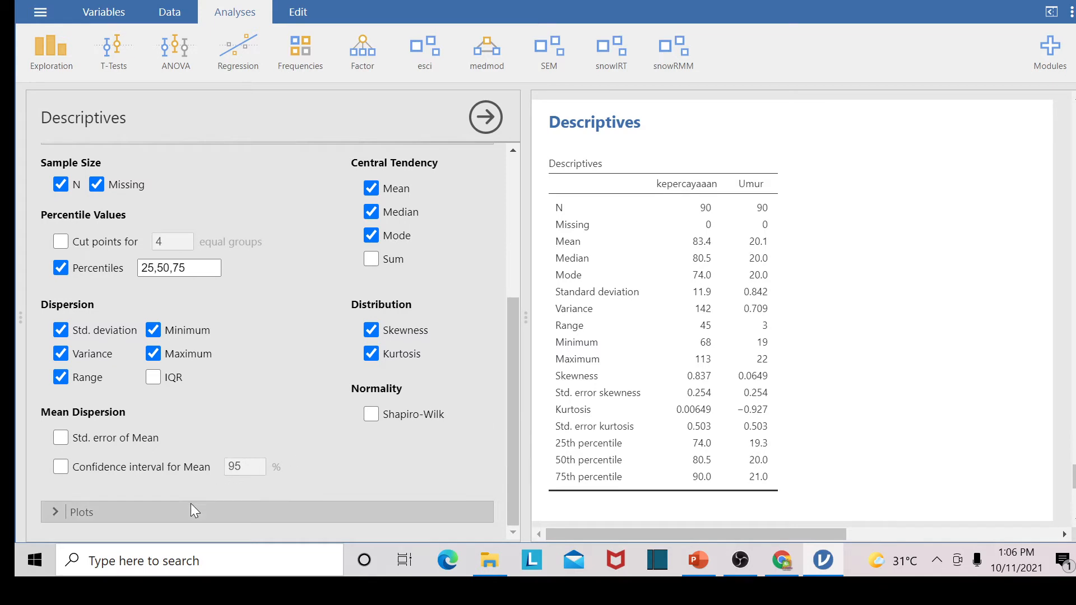
pyautogui.scroll(-1, 503, 416)
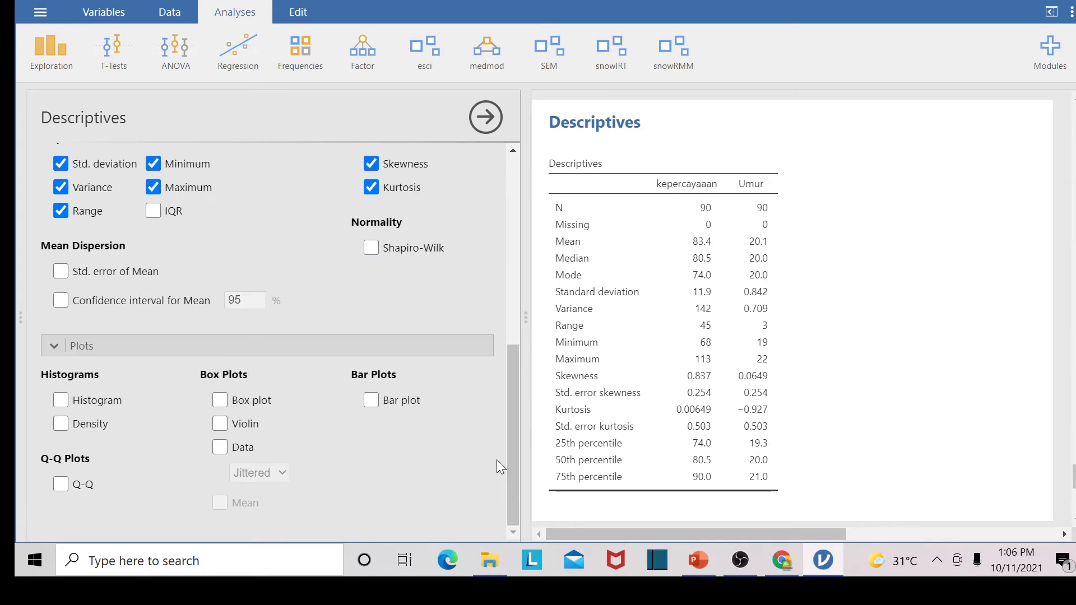
pyautogui.click(72, 401)
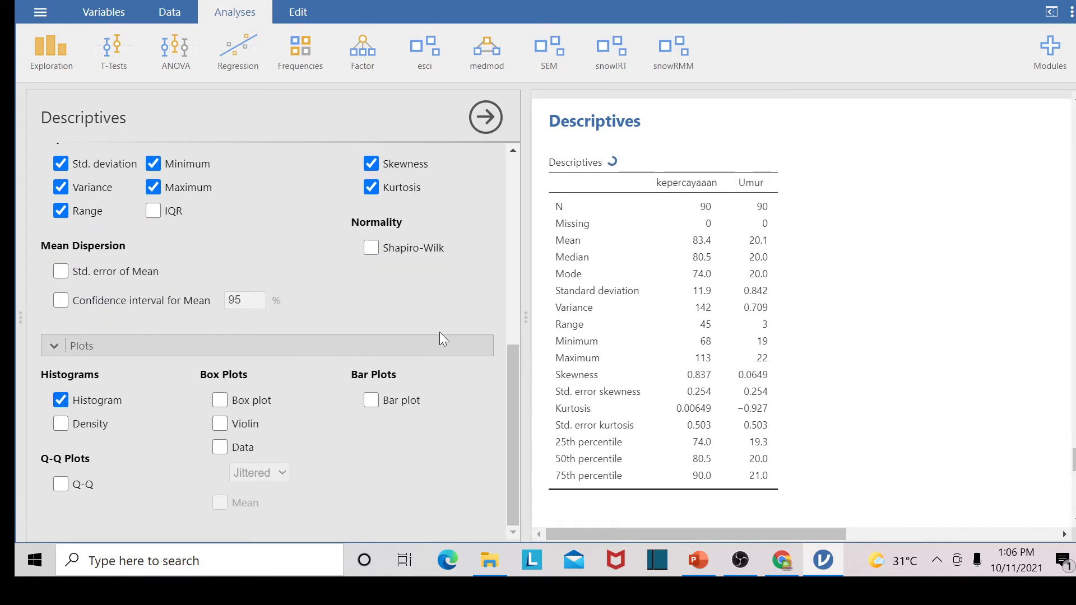
pyautogui.click(86, 419)
pyautogui.click(223, 402)
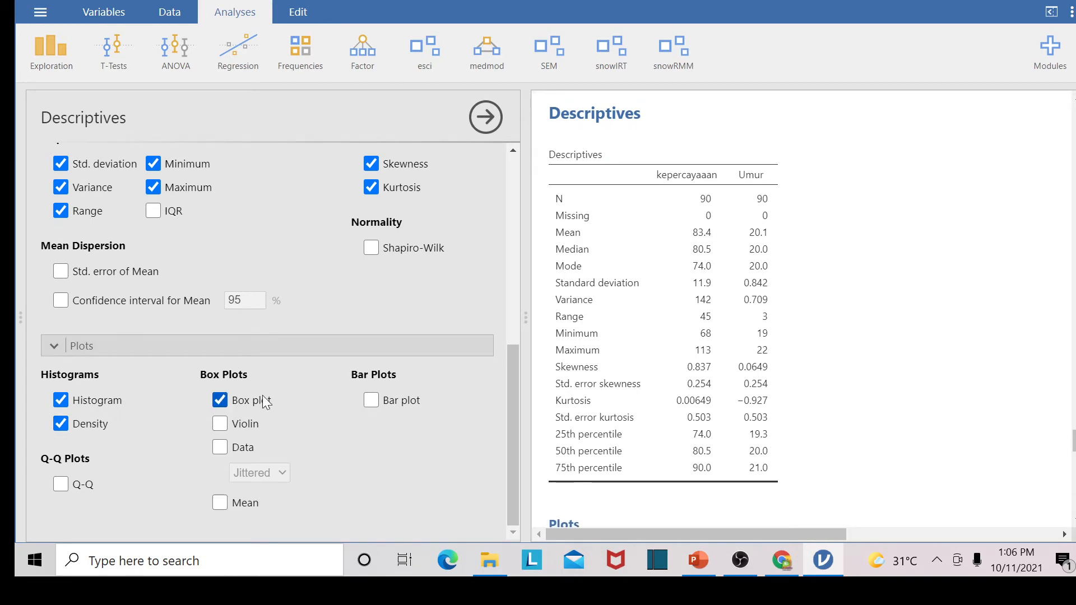
pyautogui.click(371, 401)
# Examine the bar plots, histograms and box plots produced for kepercayaaan and Umur
pyautogui.scroll(-5, 908, 350)
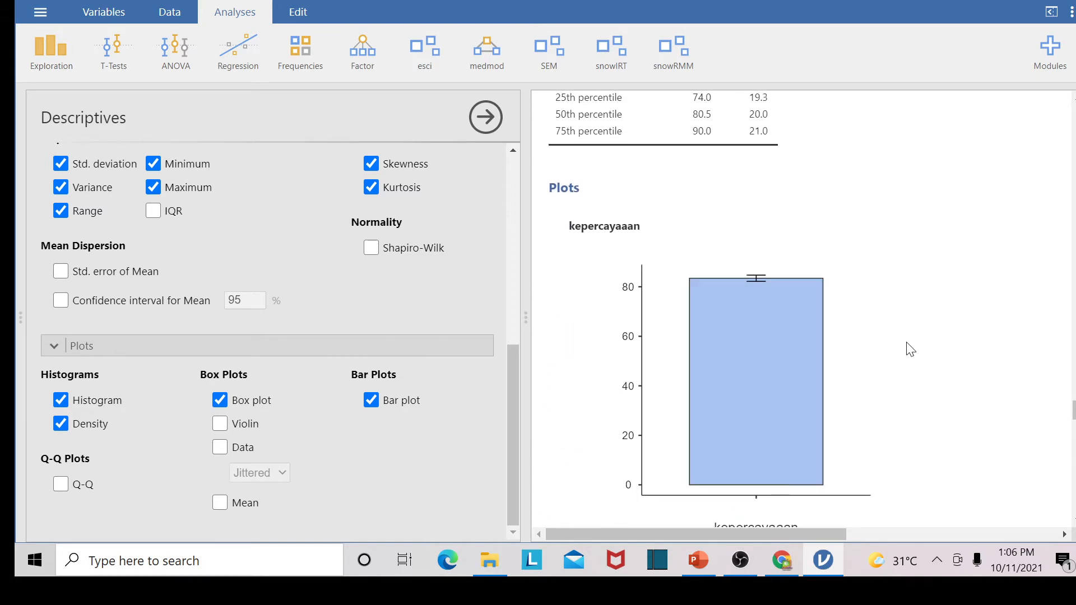
pyautogui.scroll(-2, 911, 349)
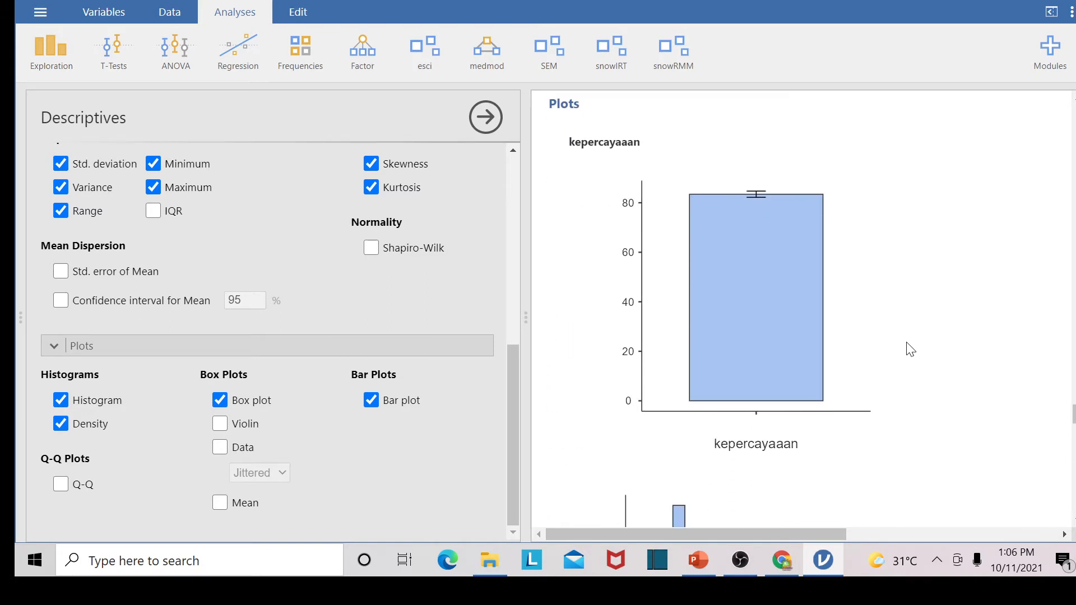
pyautogui.scroll(-6, 911, 349)
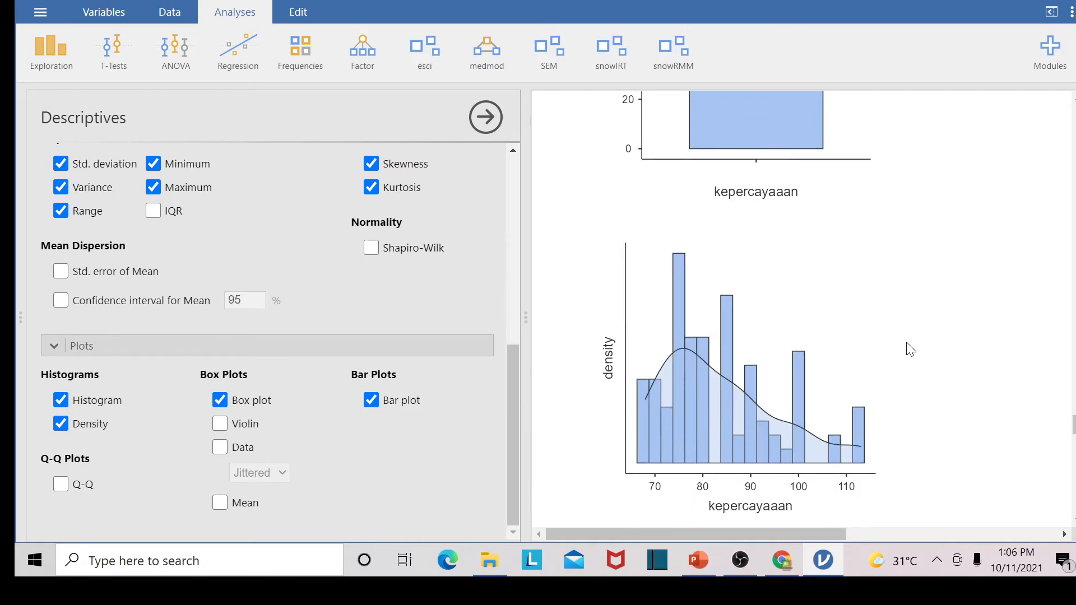
pyautogui.scroll(-2, 910, 349)
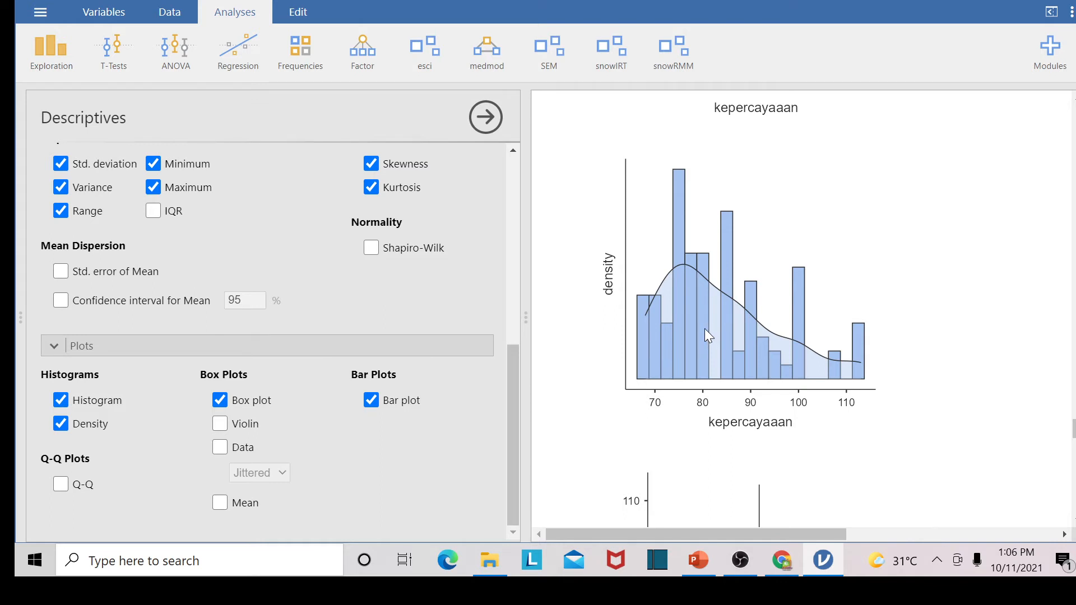
pyautogui.scroll(-4, 704, 328)
pyautogui.scroll(4, 712, 328)
pyautogui.scroll(-8, 721, 375)
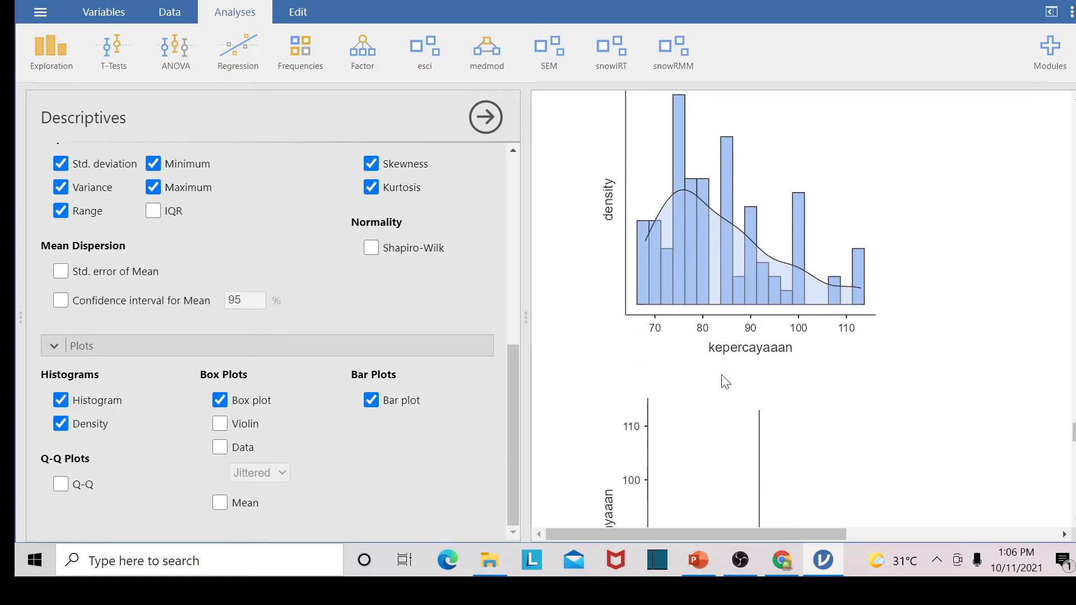
pyautogui.scroll(-10, 723, 381)
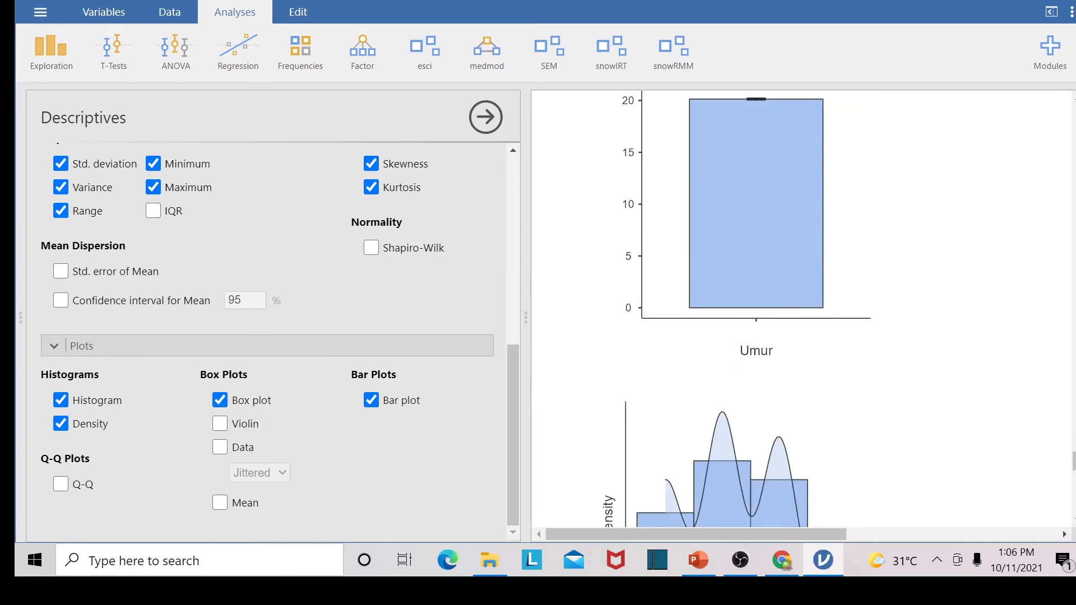
pyautogui.scroll(12, 767, 375)
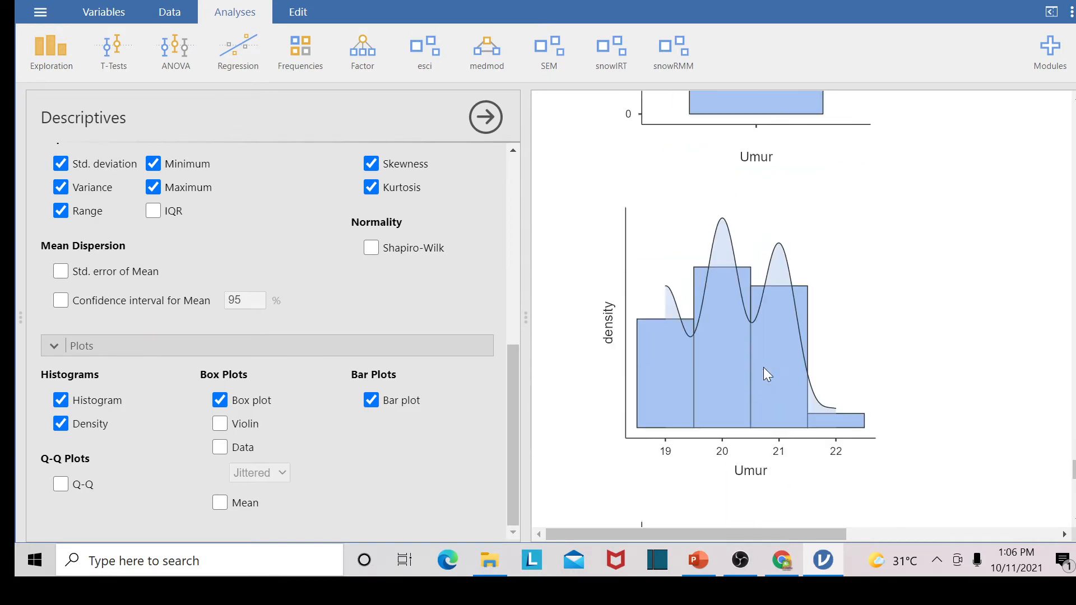
pyautogui.scroll(6, 766, 370)
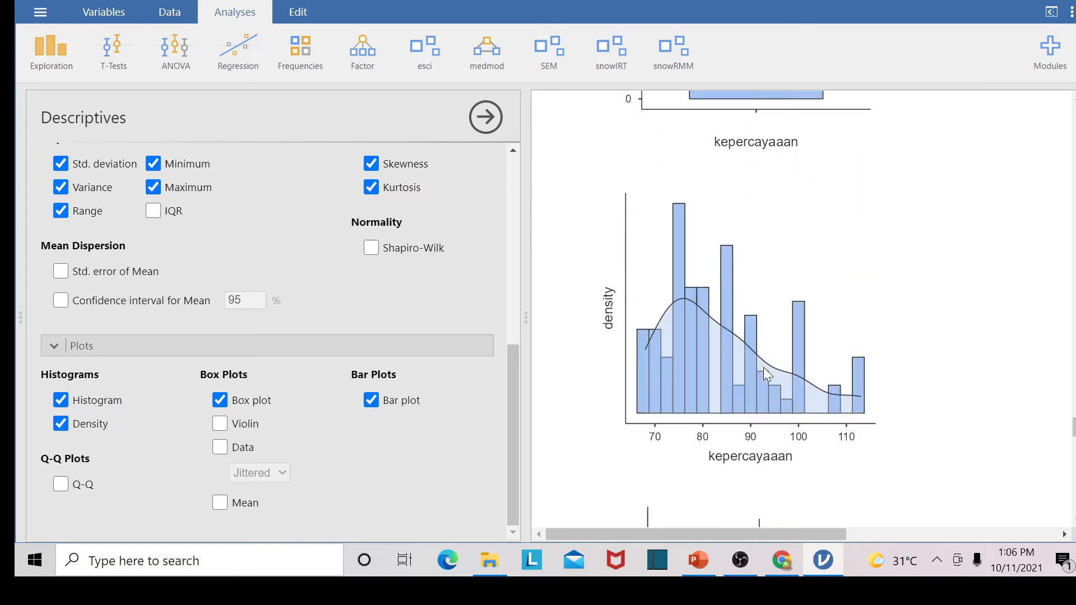
# Close the Descriptives options and return to the tempat tinggal column in the data
pyautogui.click(486, 118)
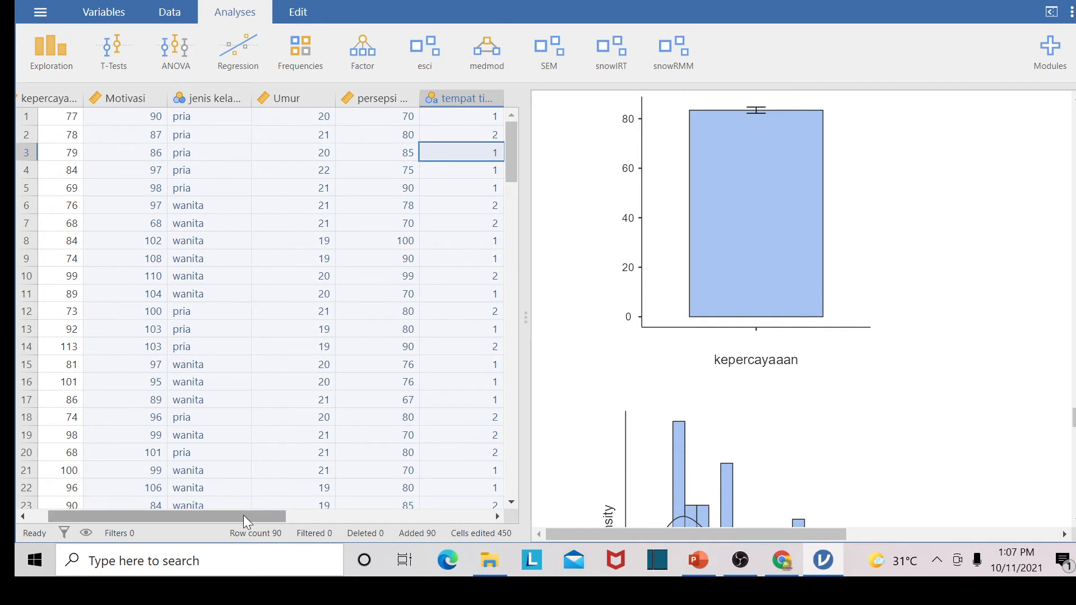
pyautogui.moveTo(243, 516); pyautogui.dragTo(324, 509)
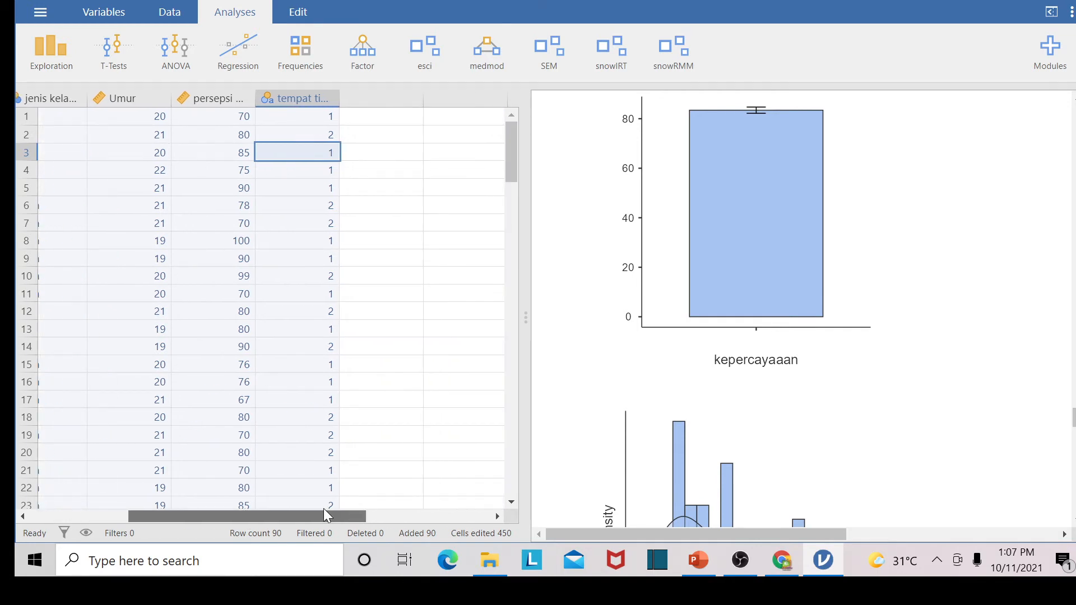
pyautogui.moveTo(324, 509); pyautogui.dragTo(191, 509)
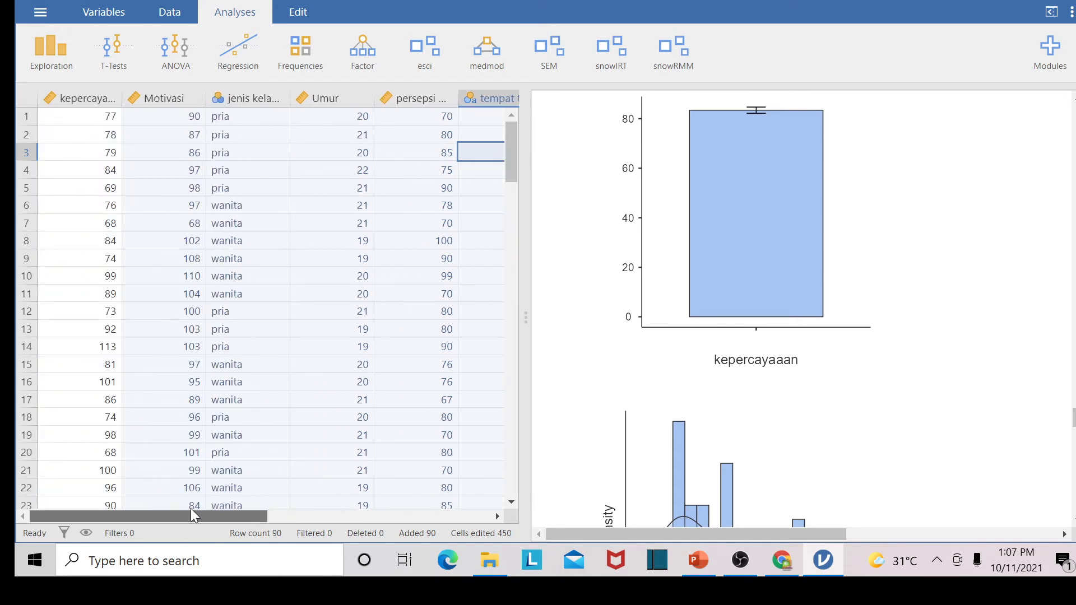
pyautogui.moveTo(216, 508); pyautogui.dragTo(272, 509)
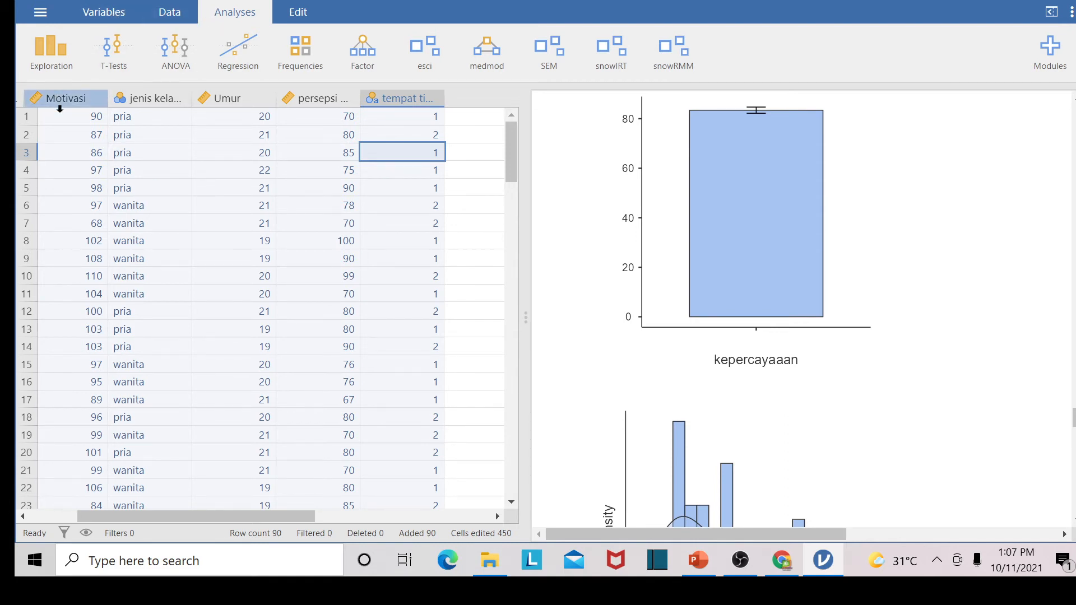
pyautogui.click(48, 65)
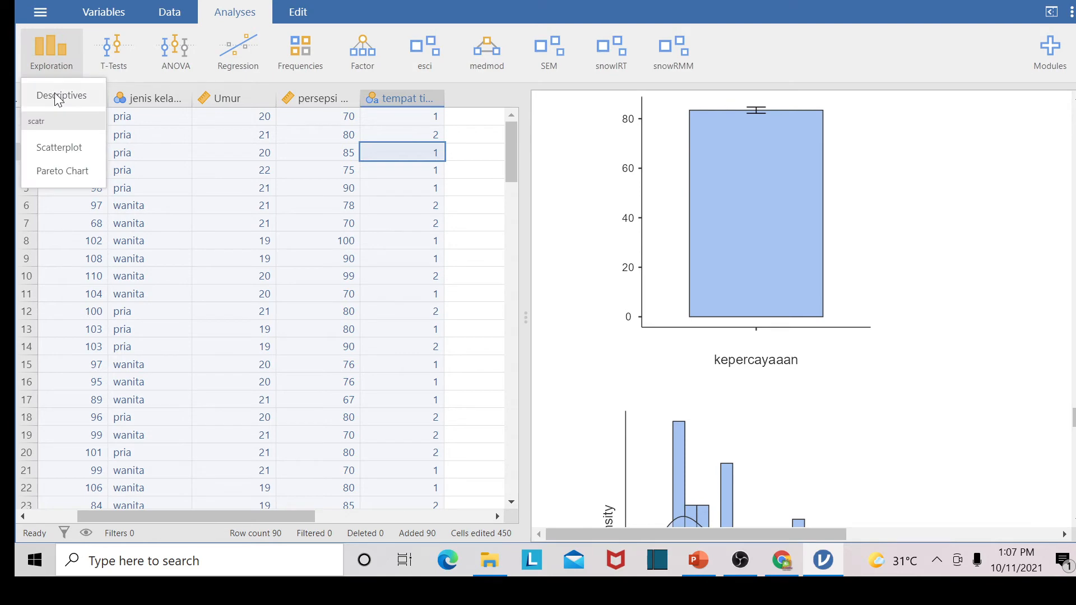
pyautogui.click(55, 92)
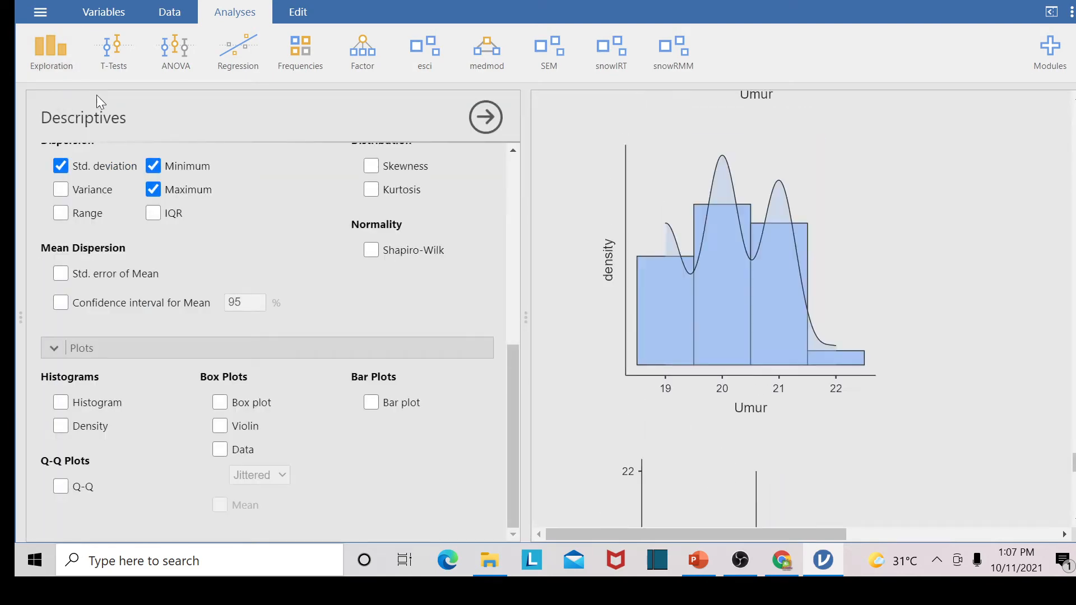
pyautogui.click(493, 119)
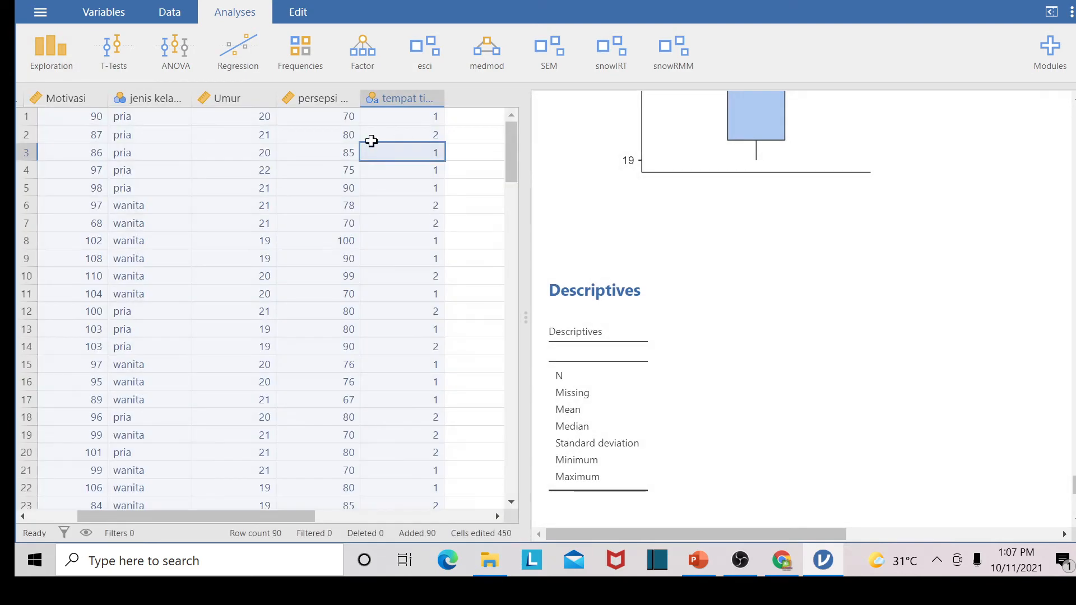
pyautogui.click(48, 65)
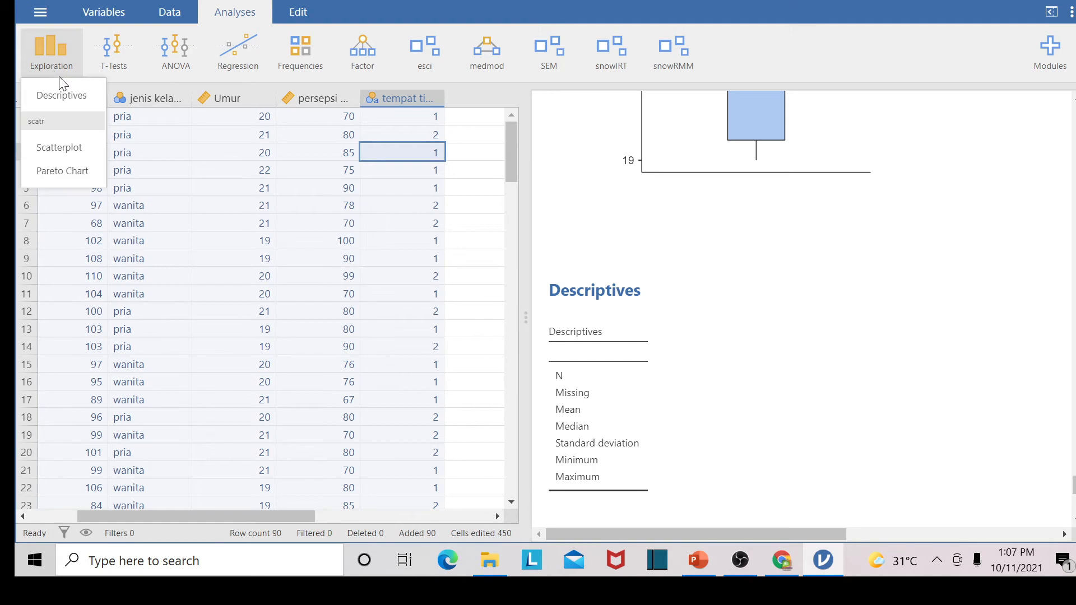
pyautogui.click(69, 96)
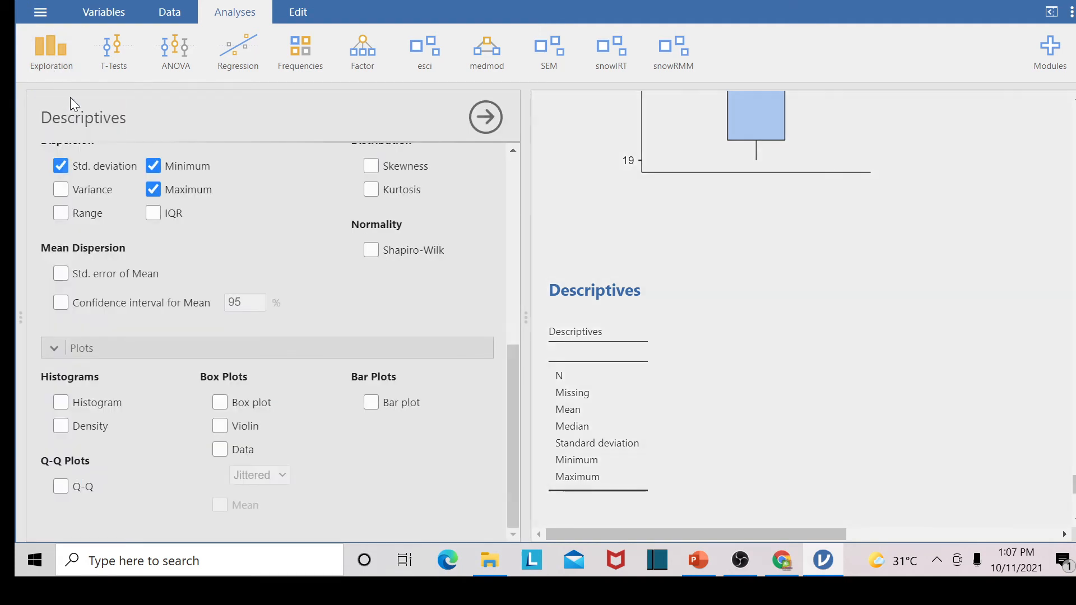
pyautogui.click(475, 120)
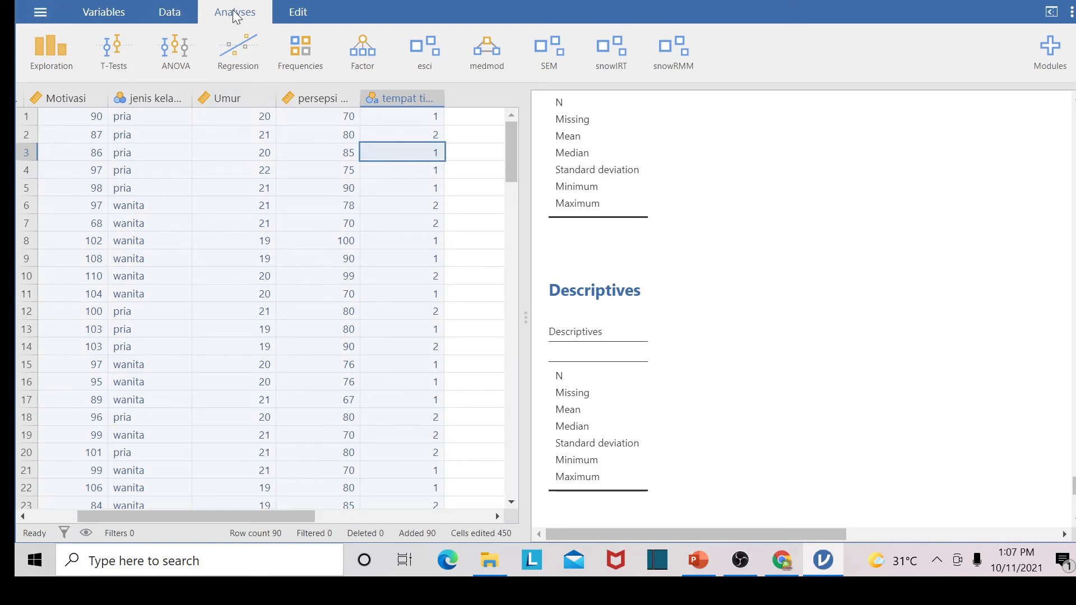
# Create a new Descriptives analysis with jenis kelamin as the variable, split by tempat tinggal
pyautogui.click(62, 70)
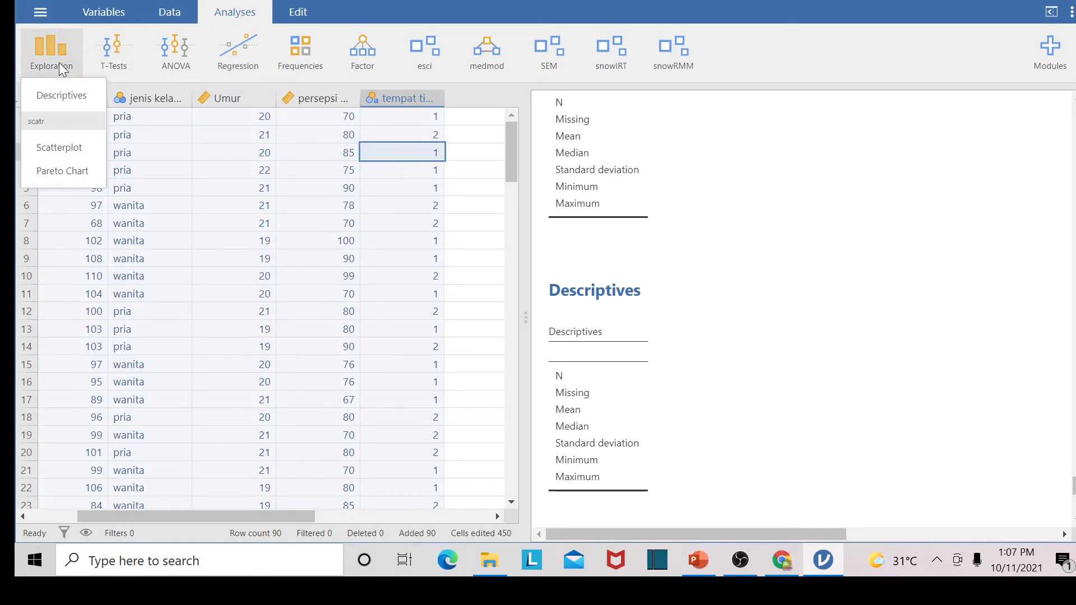
pyautogui.click(67, 95)
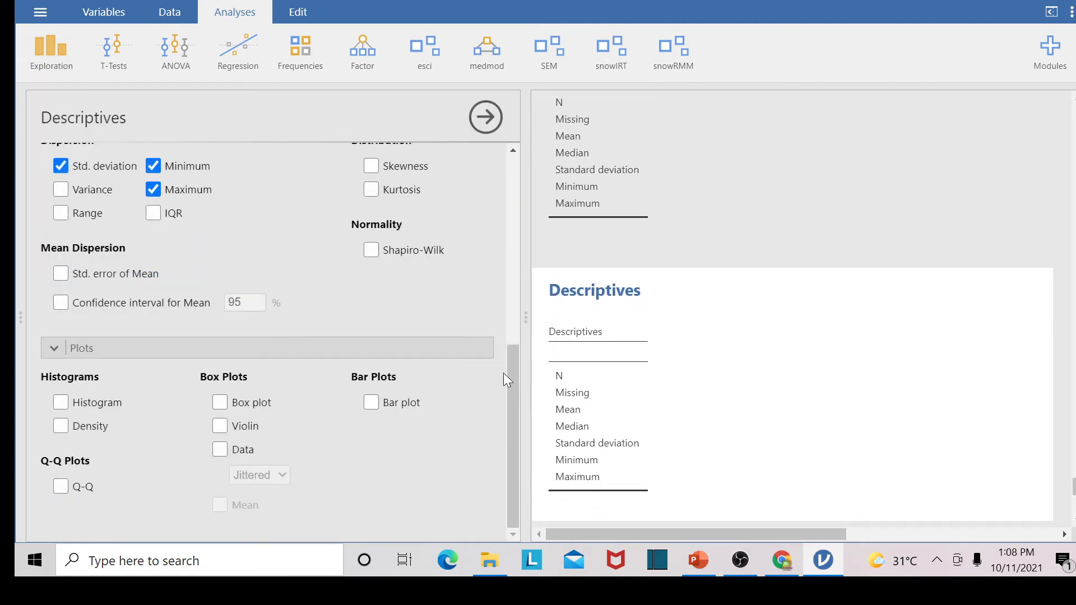
pyautogui.moveTo(508, 380); pyautogui.dragTo(505, 126)
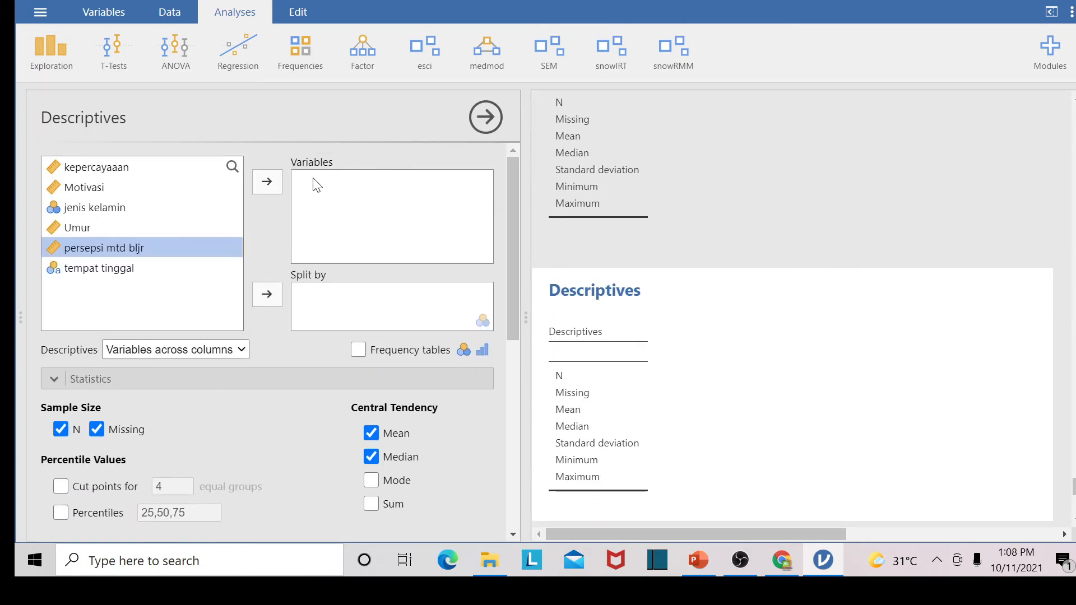
pyautogui.click(114, 209)
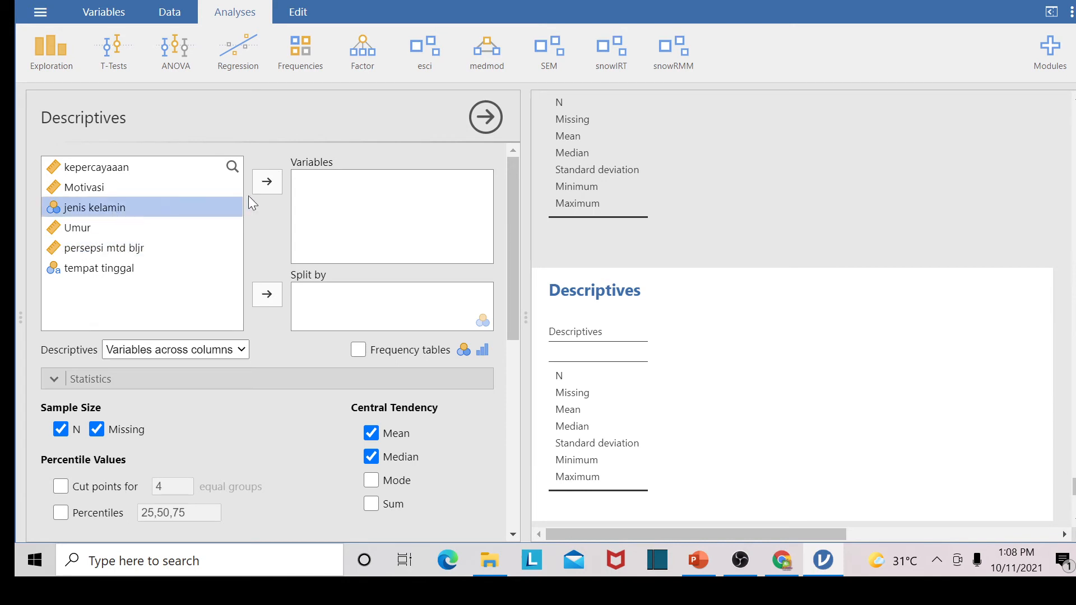
pyautogui.click(268, 186)
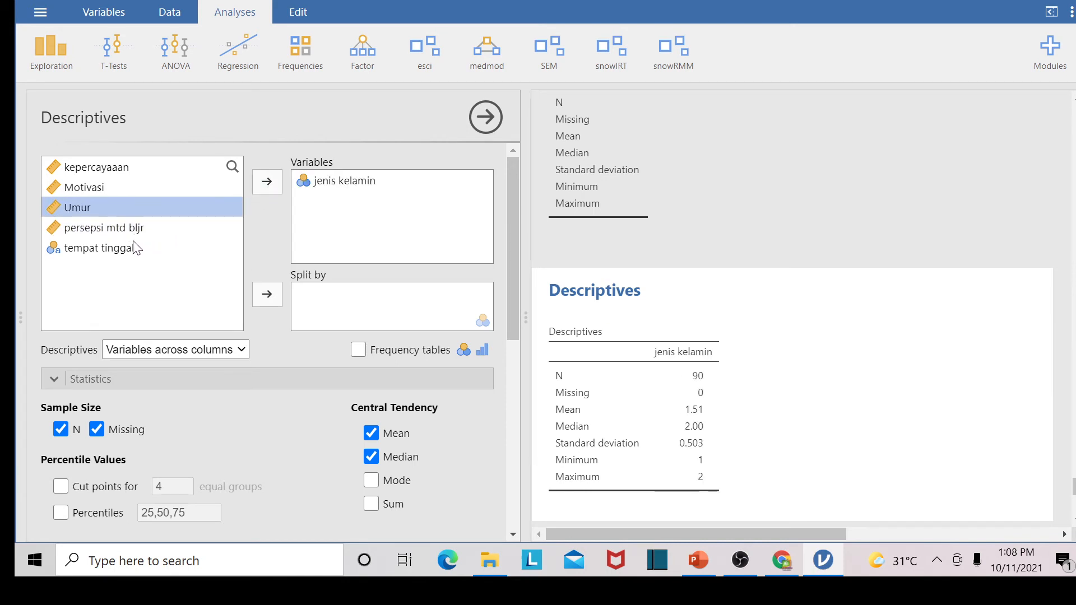
pyautogui.click(121, 248)
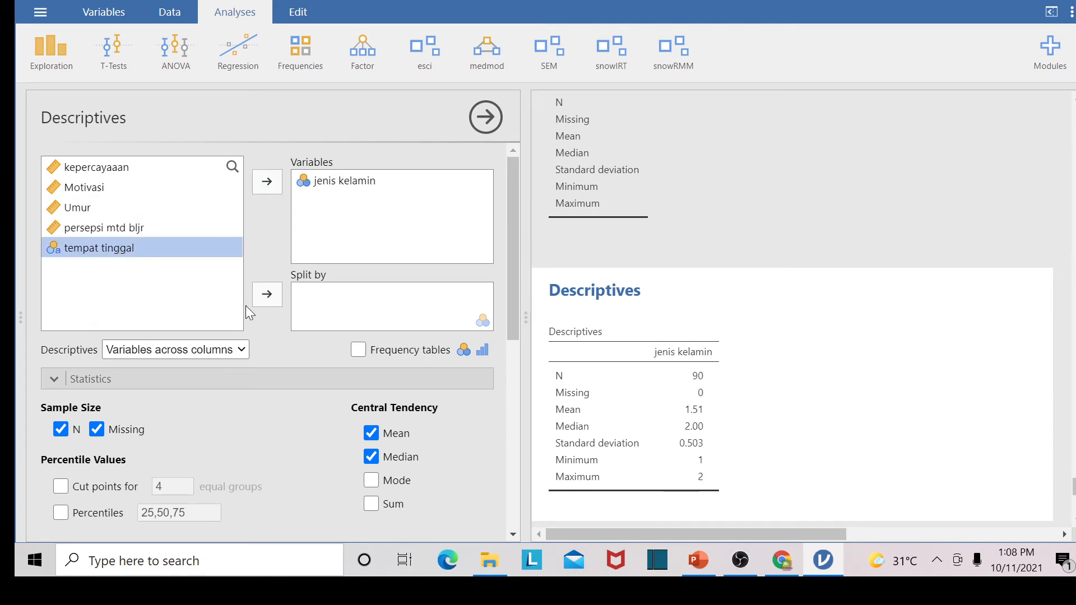
pyautogui.click(263, 304)
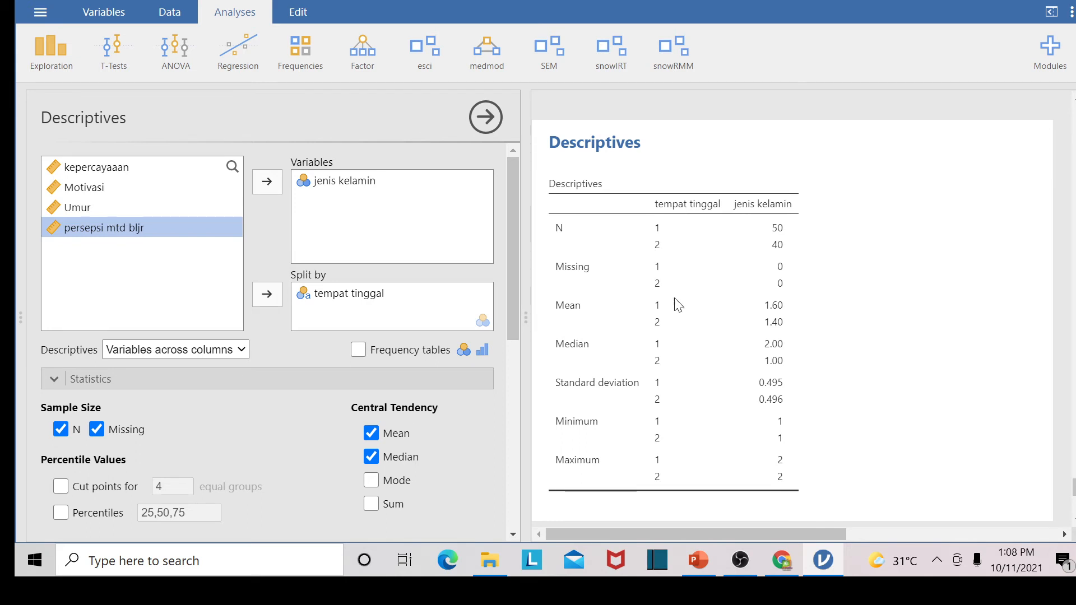
pyautogui.scroll(-4, 711, 324)
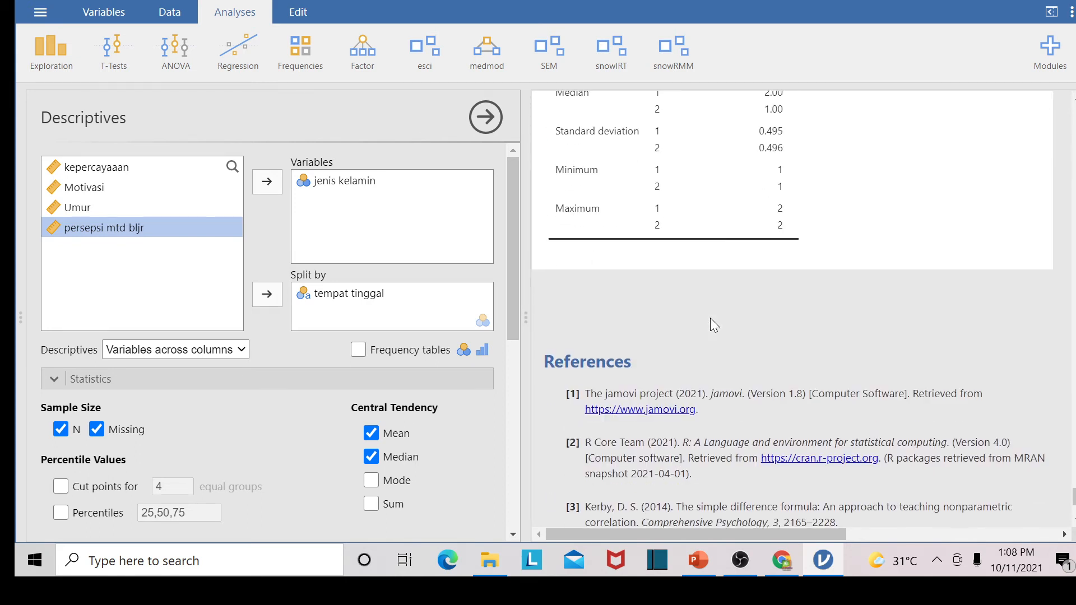
pyautogui.scroll(3, 711, 324)
# Swap the two roles in the Descriptives analysis, using tempat tinggal as the variable and jenis kelamin as the split
pyautogui.click(358, 300)
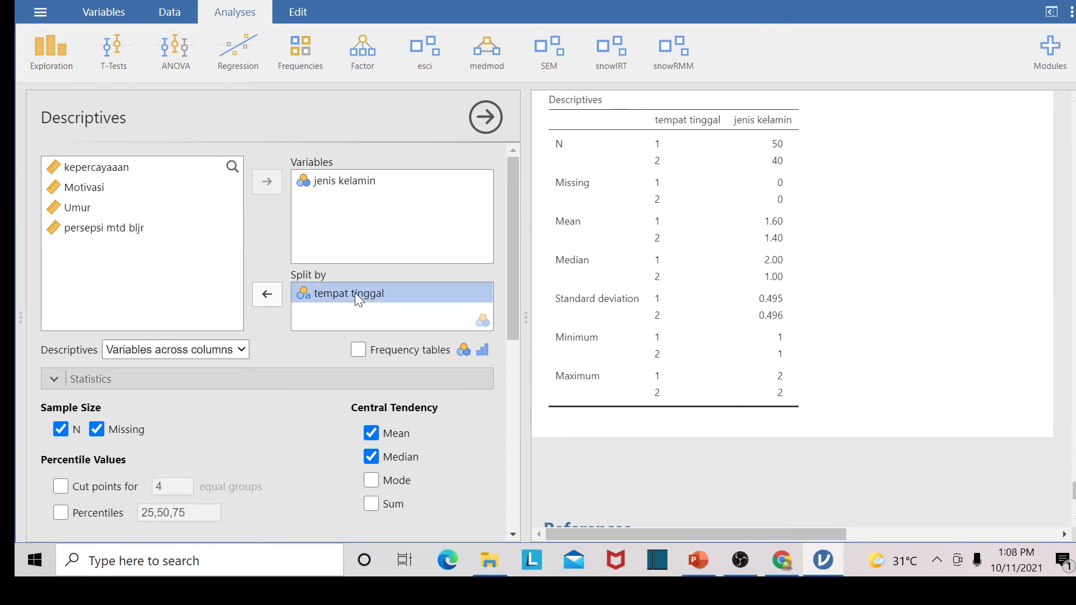
pyautogui.click(274, 296)
pyautogui.click(334, 179)
pyautogui.click(271, 181)
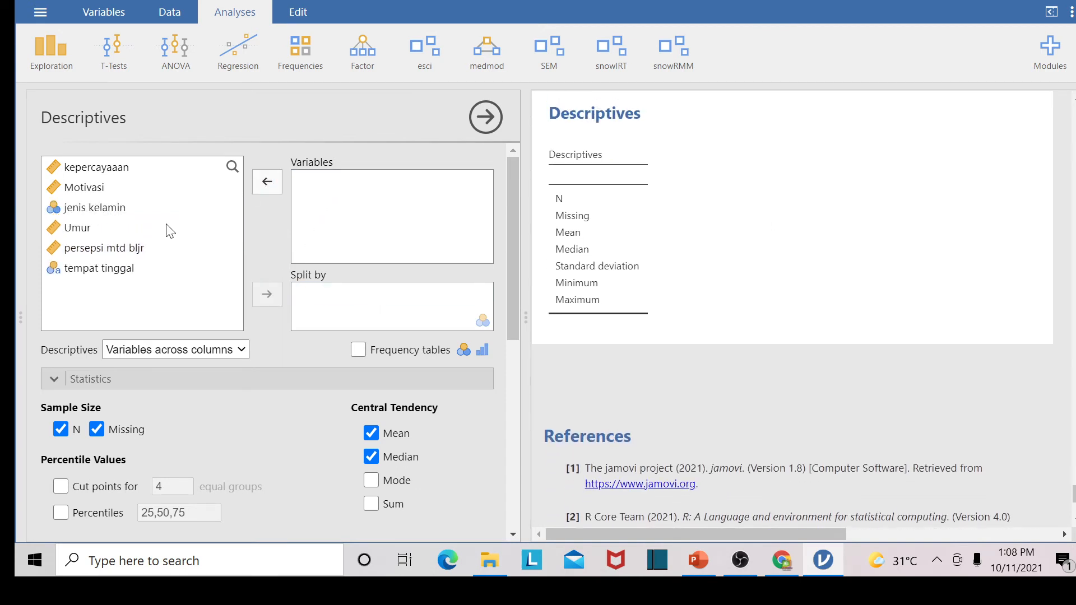
pyautogui.click(106, 268)
pyautogui.click(267, 181)
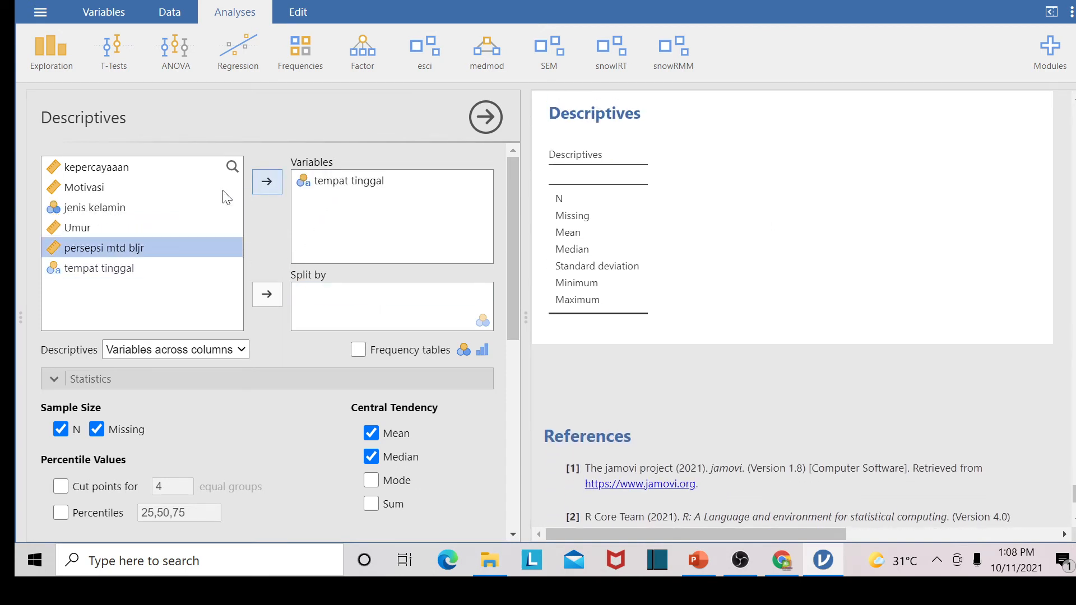
pyautogui.click(112, 208)
pyautogui.click(267, 294)
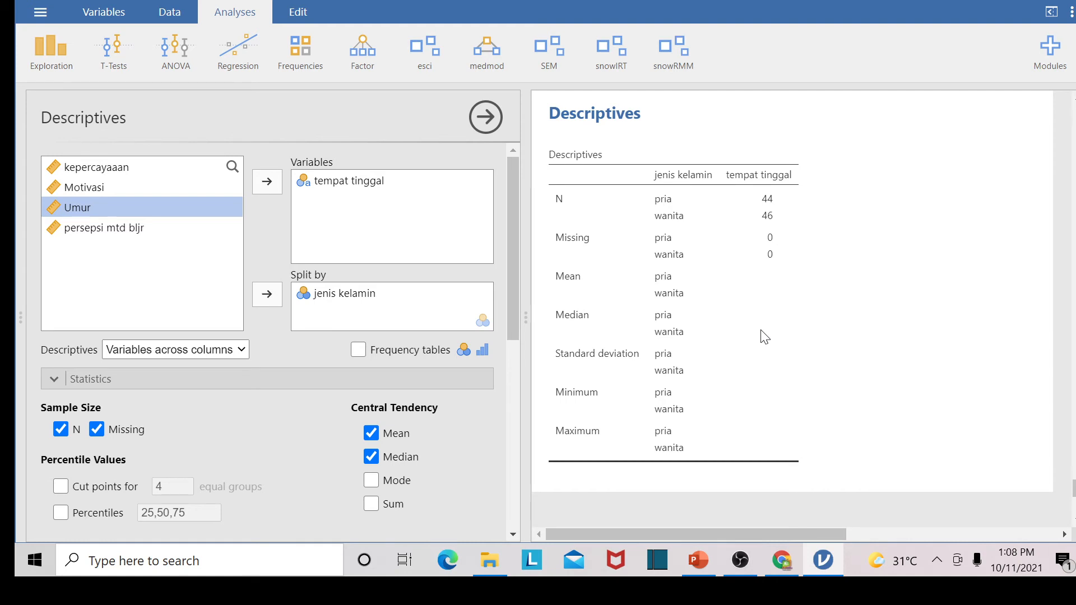
# Examine the tempat tinggal results split by jenis kelamin, and check the level setup of the tempat tinggal variable
pyautogui.scroll(-3, 765, 336)
pyautogui.scroll(3, 765, 337)
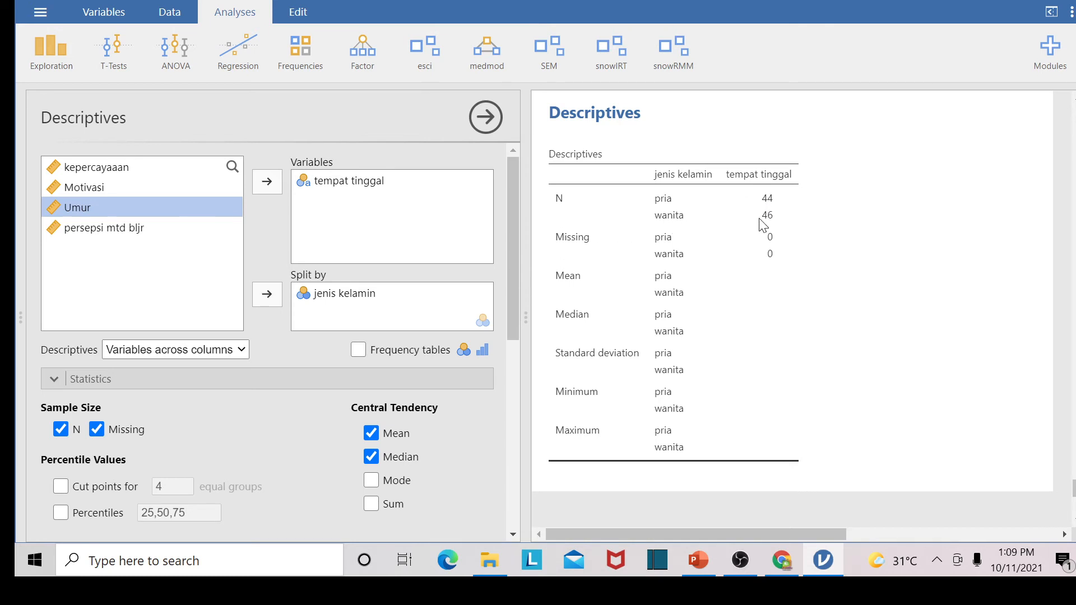
pyautogui.scroll(-5, 767, 241)
pyautogui.scroll(5, 751, 263)
pyautogui.click(484, 118)
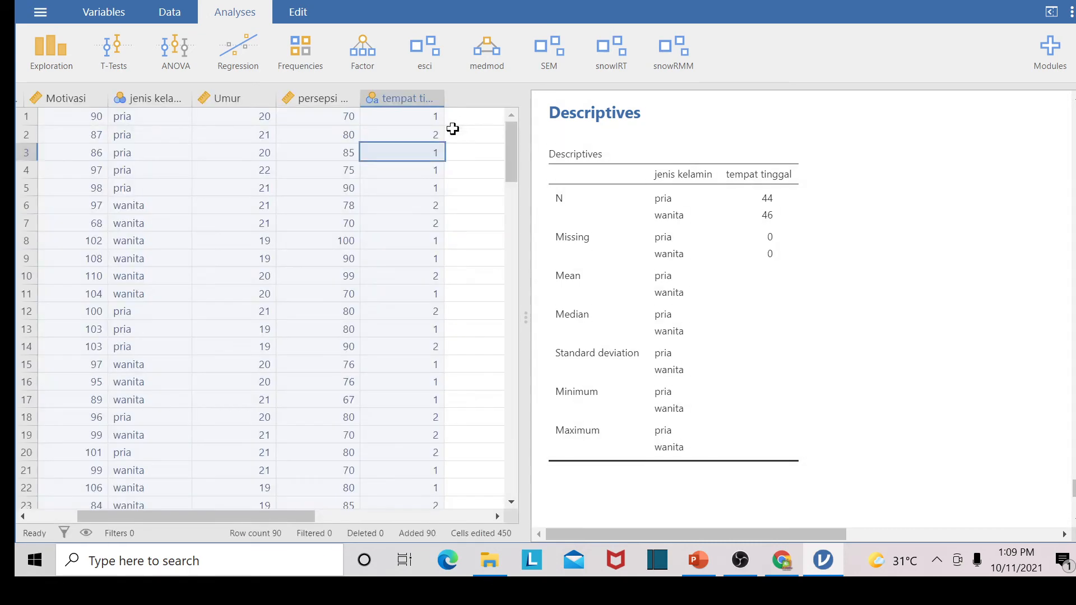
pyautogui.doubleClick(411, 100)
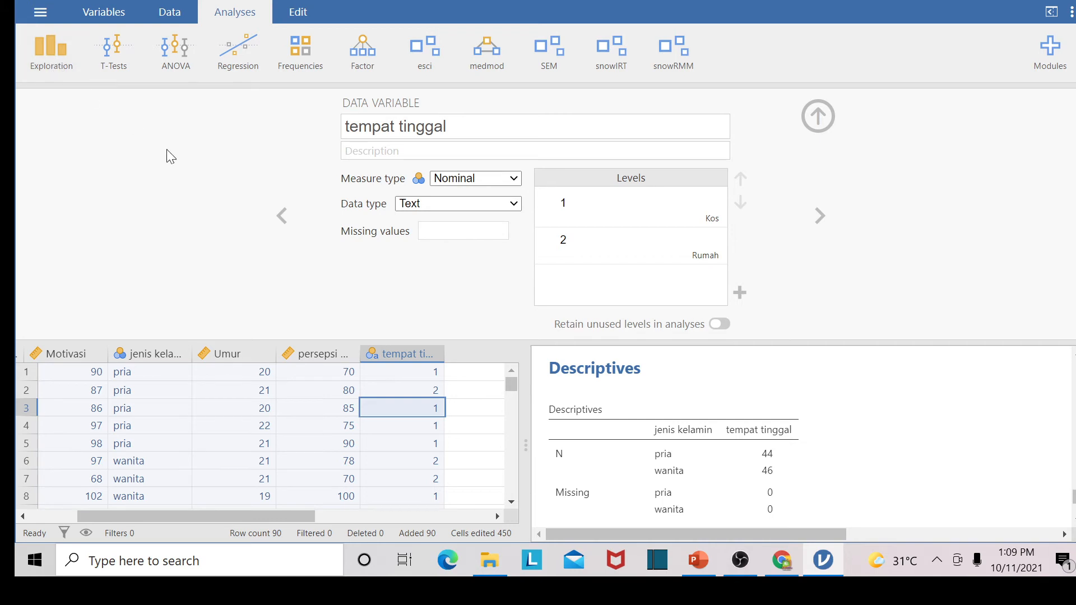
pyautogui.click(809, 119)
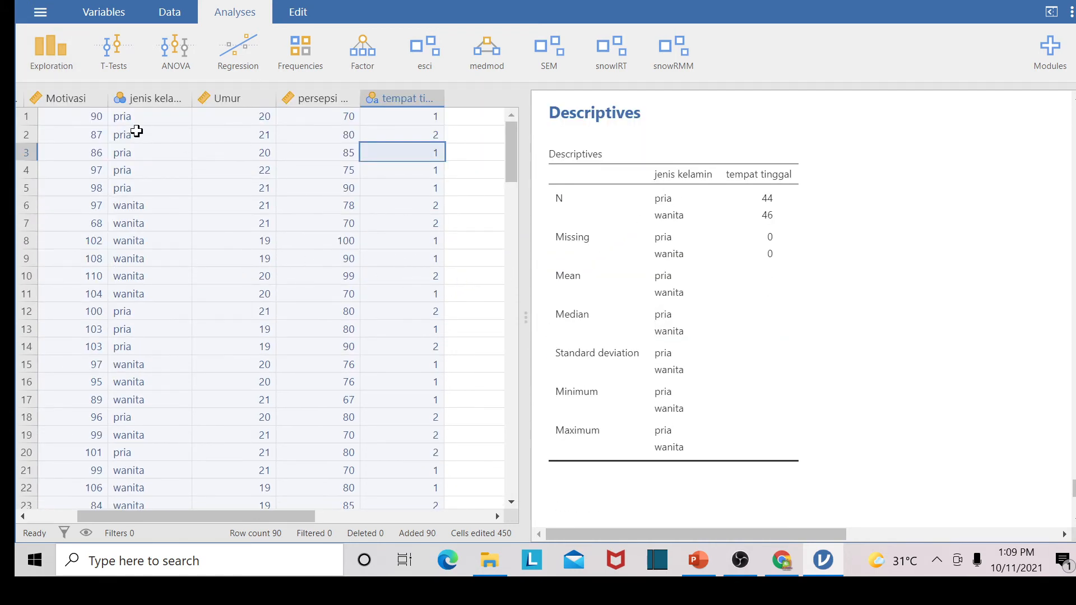
pyautogui.click(150, 101)
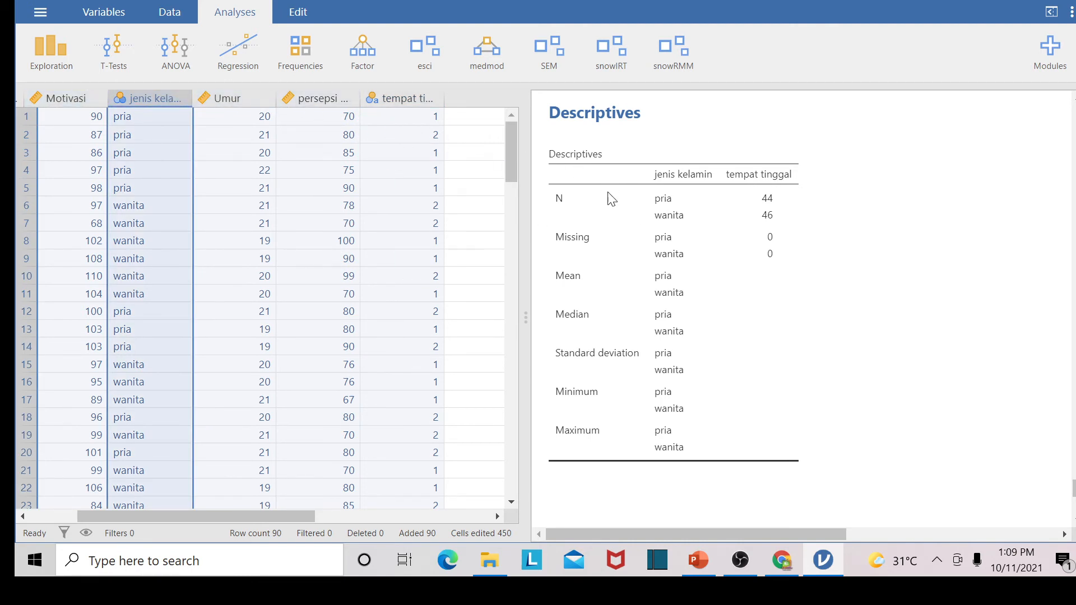
# Create another Descriptives analysis of Motivasi split by tempat tinggal, and return to the data
pyautogui.click(55, 50)
pyautogui.click(53, 90)
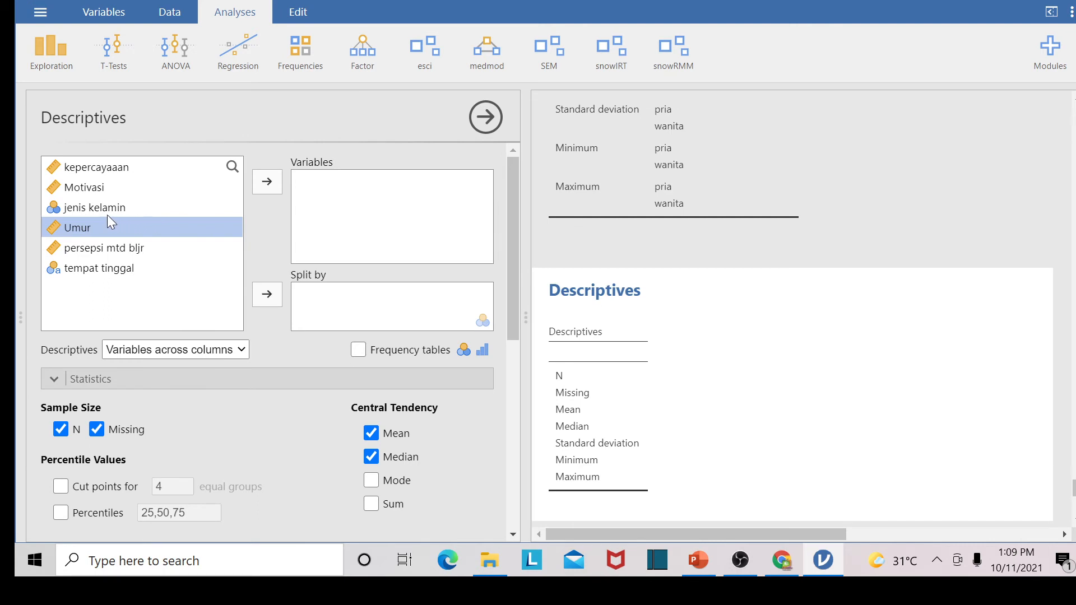
pyautogui.click(86, 206)
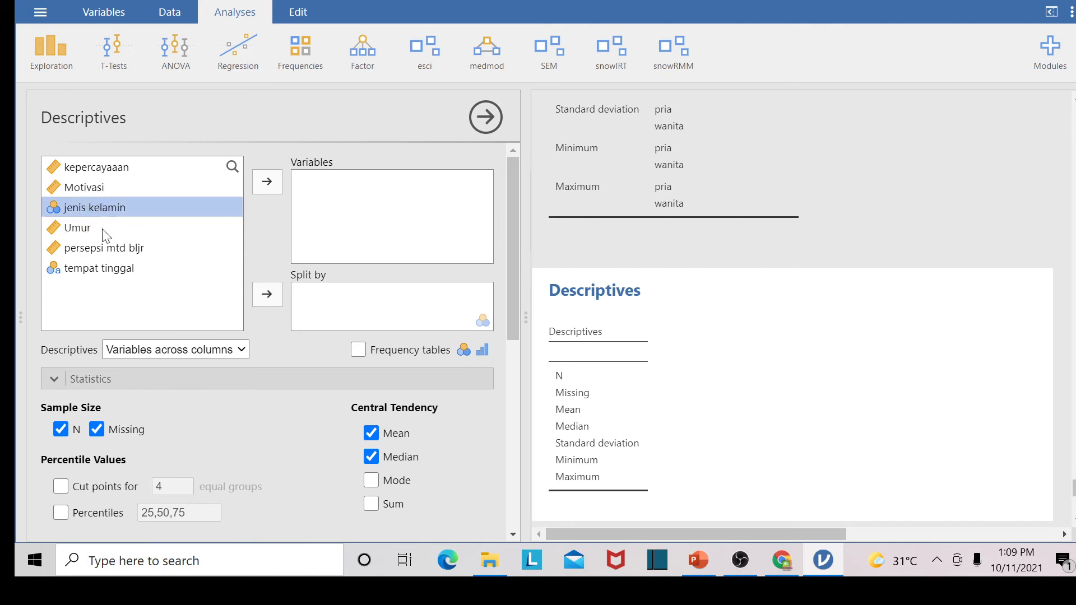
pyautogui.click(82, 187)
pyautogui.click(259, 190)
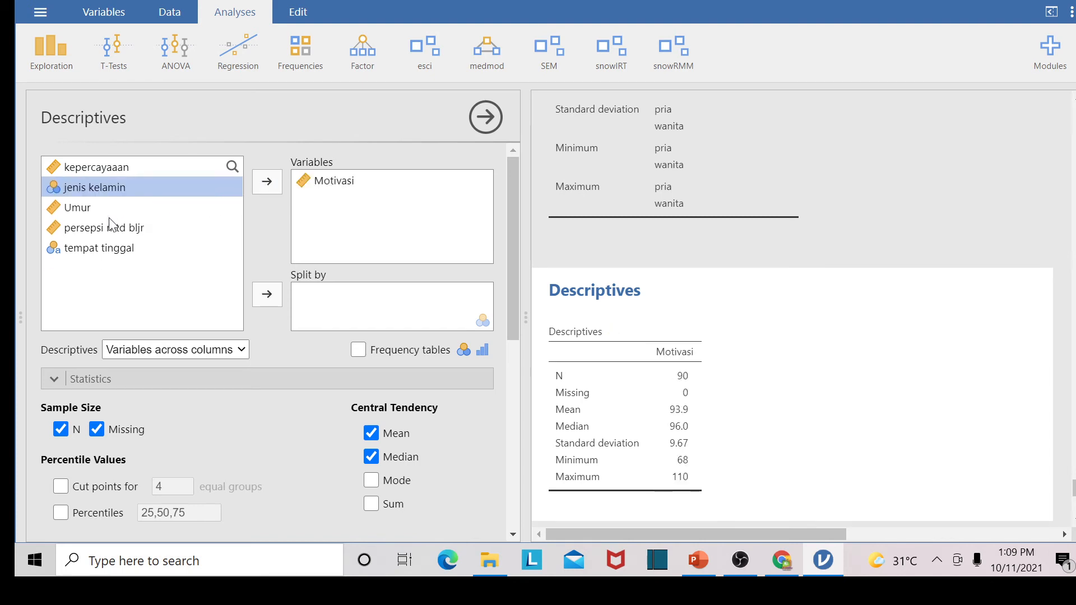
pyautogui.click(103, 251)
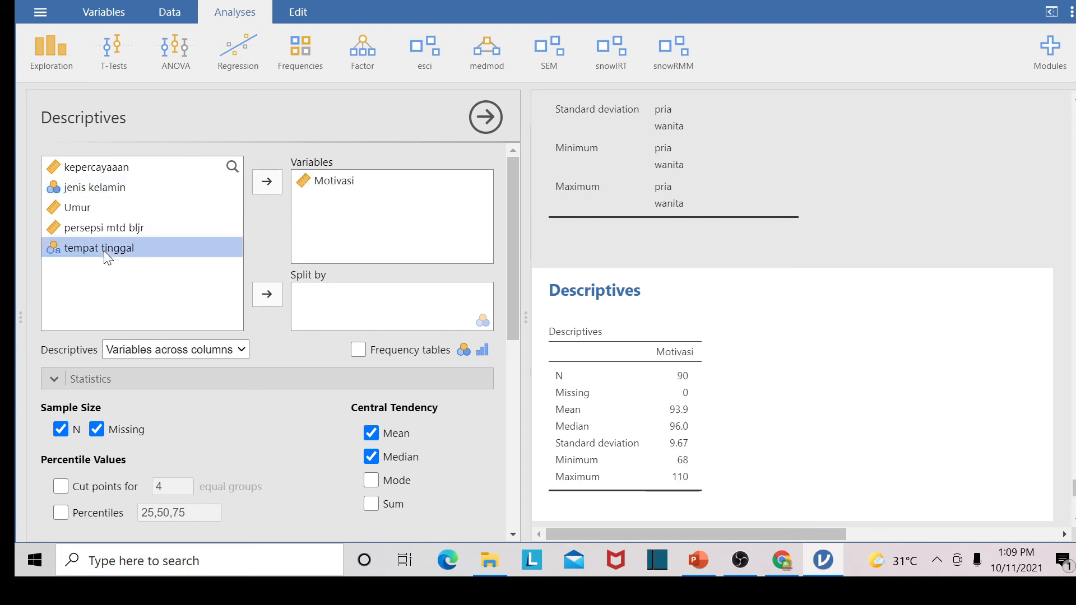
pyautogui.click(256, 293)
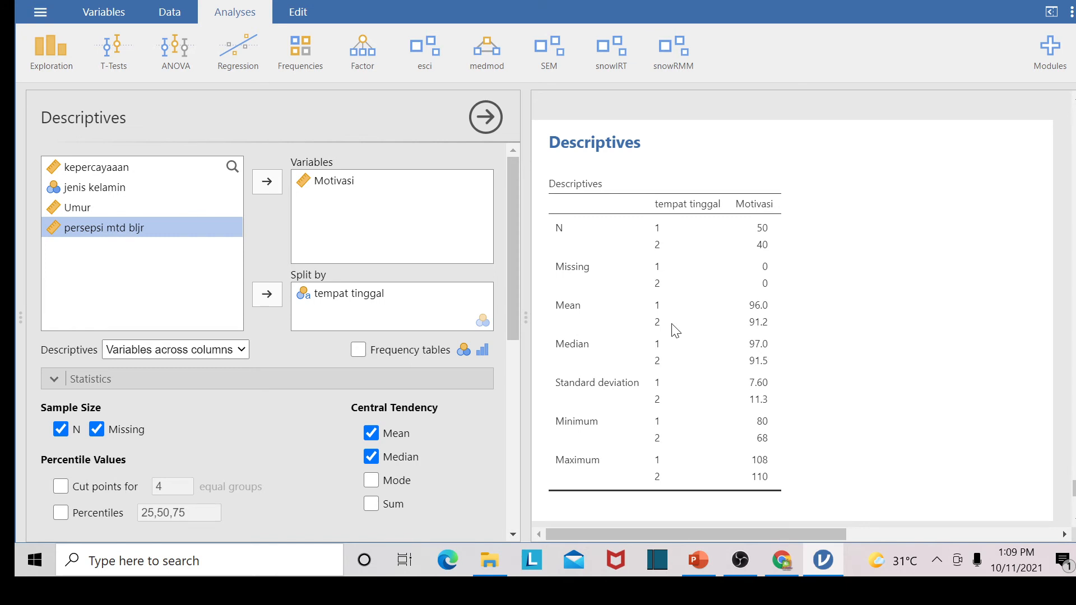
pyautogui.click(483, 114)
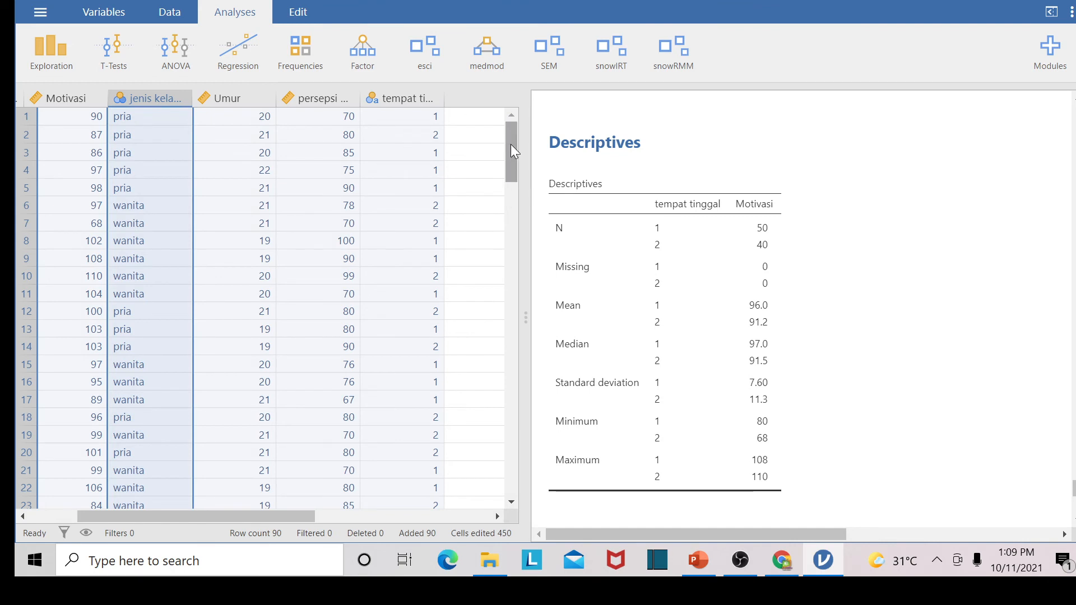
pyautogui.moveTo(511, 145)
pyautogui.mouseDown()
pyautogui.moveTo(497, 285)
pyautogui.moveTo(499, 132)
pyautogui.mouseUp()
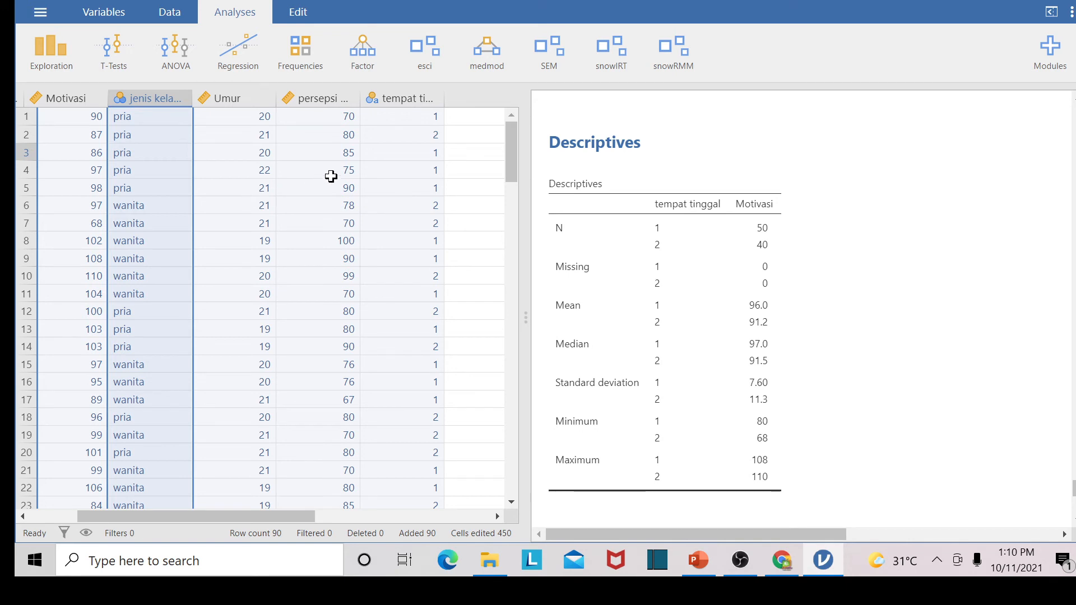
# Create a Descriptives analysis of jenis kelamin with frequency tables enabled, and return to the data
pyautogui.click(62, 68)
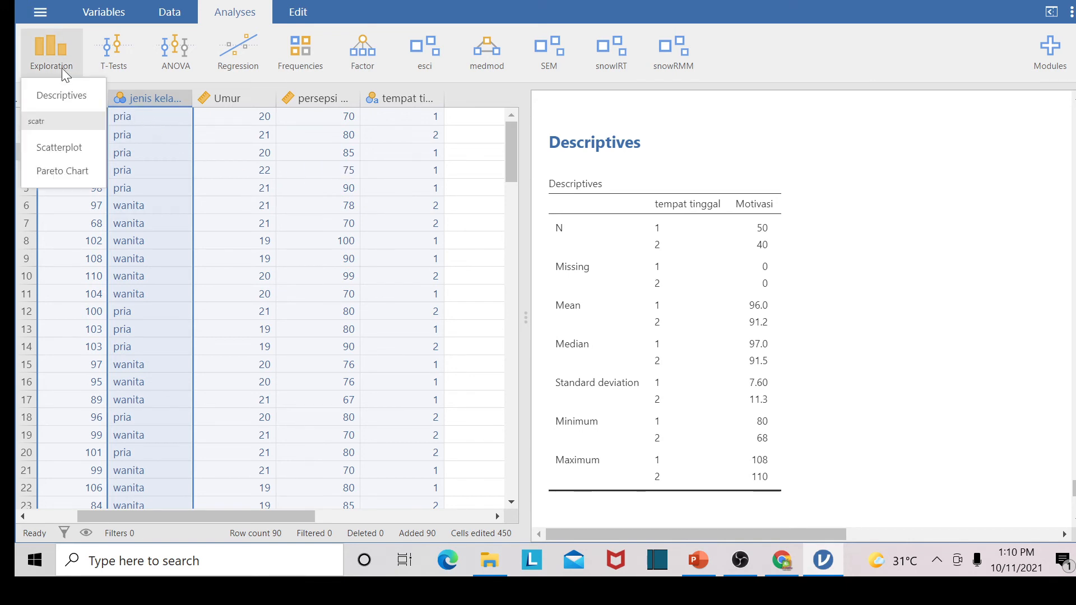
pyautogui.click(62, 95)
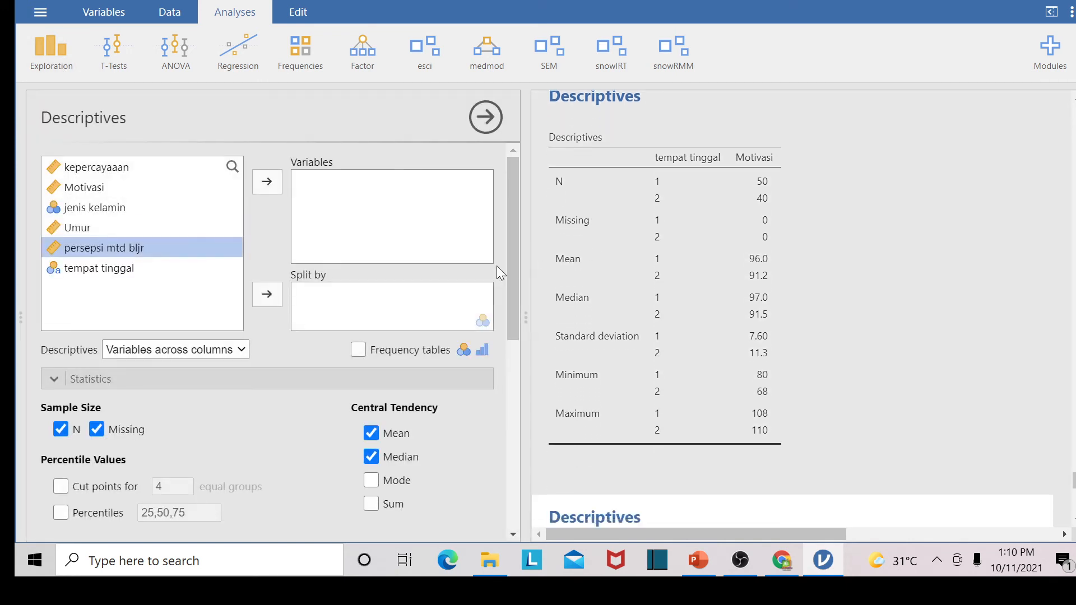
pyautogui.scroll(3, 658, 275)
pyautogui.scroll(3, 644, 276)
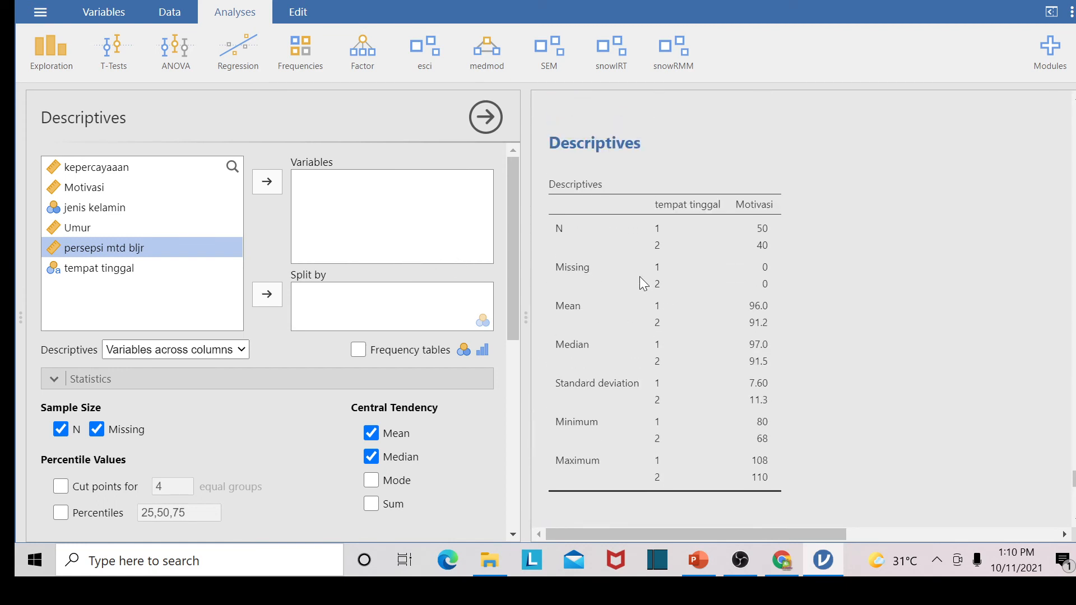
pyautogui.click(100, 208)
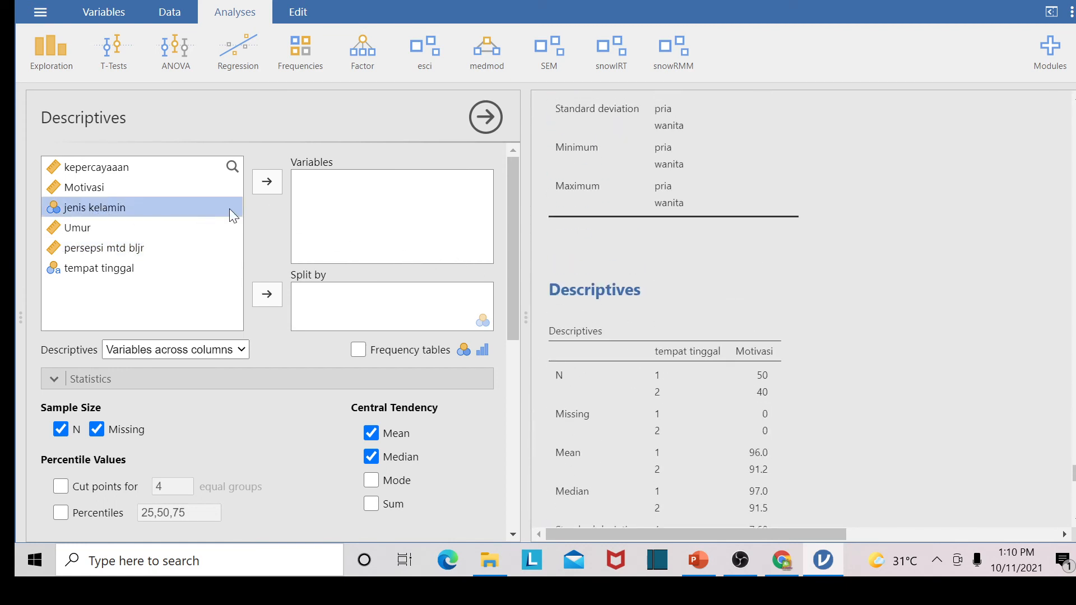
pyautogui.click(267, 182)
pyautogui.click(408, 353)
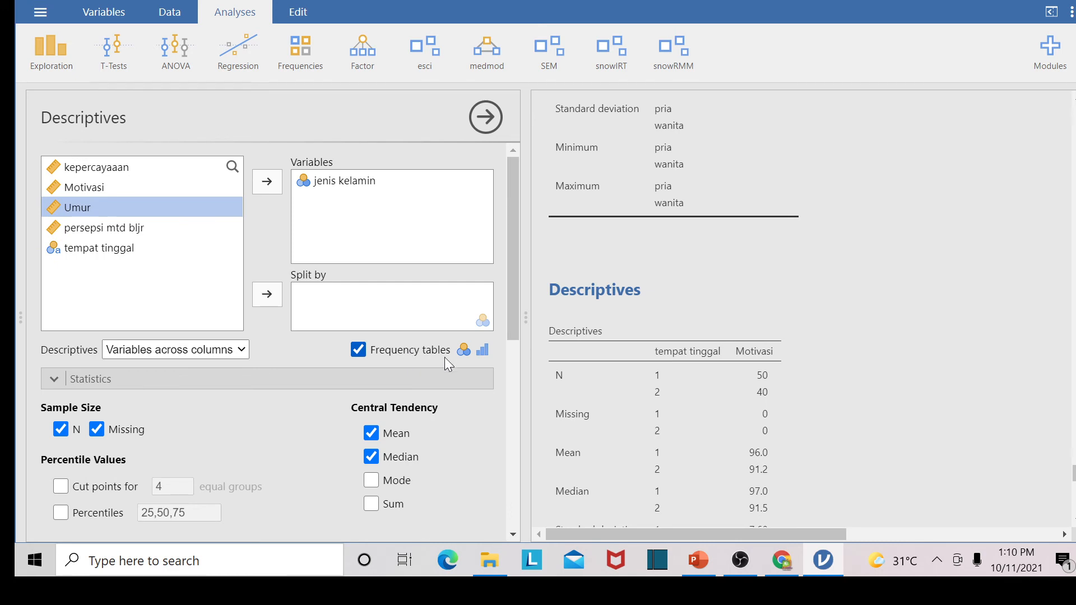
pyautogui.moveTo(511, 306)
pyautogui.mouseDown()
pyautogui.moveTo(510, 352)
pyautogui.moveTo(510, 288)
pyautogui.mouseUp()
pyautogui.scroll(-1, 743, 320)
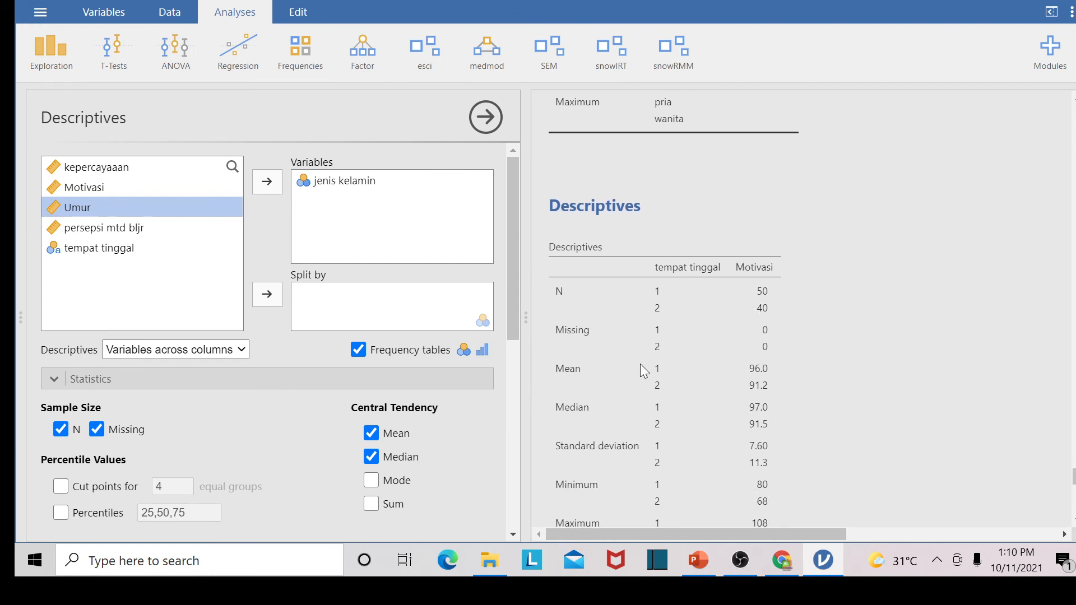
pyautogui.scroll(1, 627, 371)
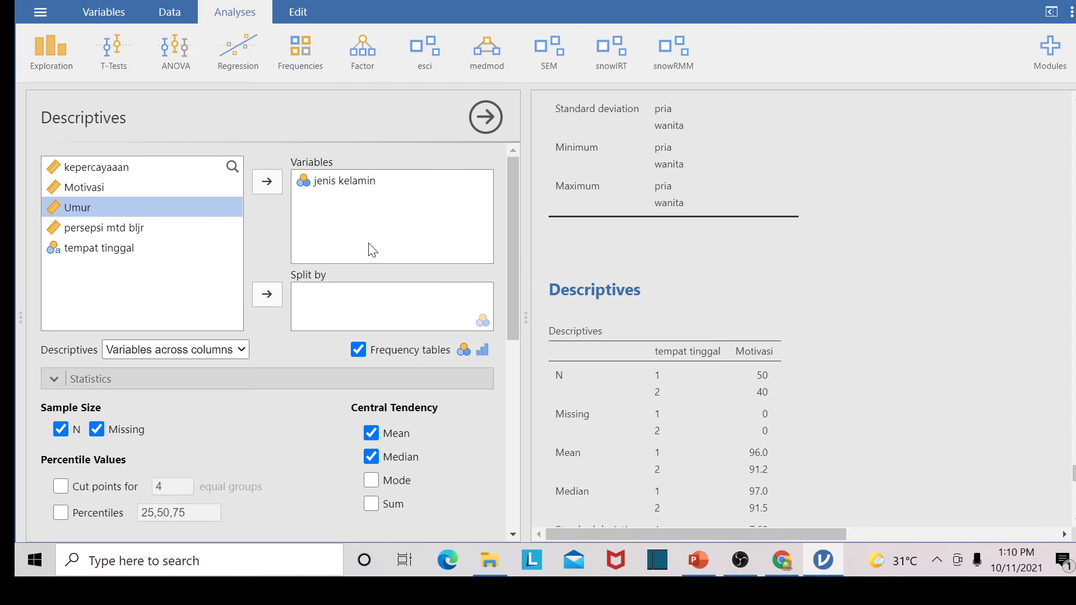
pyautogui.click(482, 122)
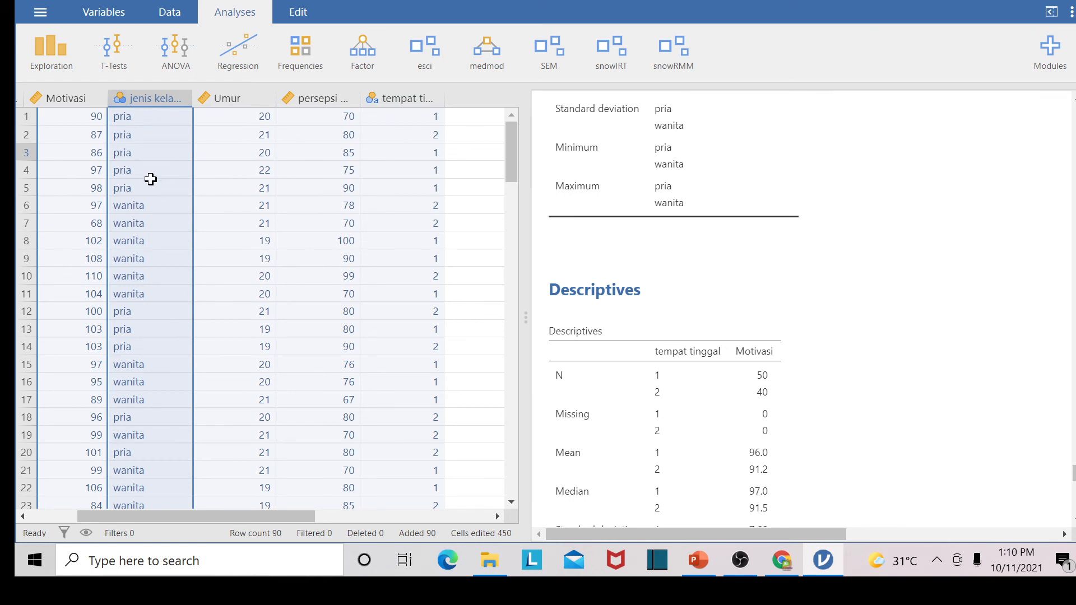
# Check the level codes of jenis kelamin, and add a row filter with the condition `jenis kelamin`==1
pyautogui.doubleClick(161, 96)
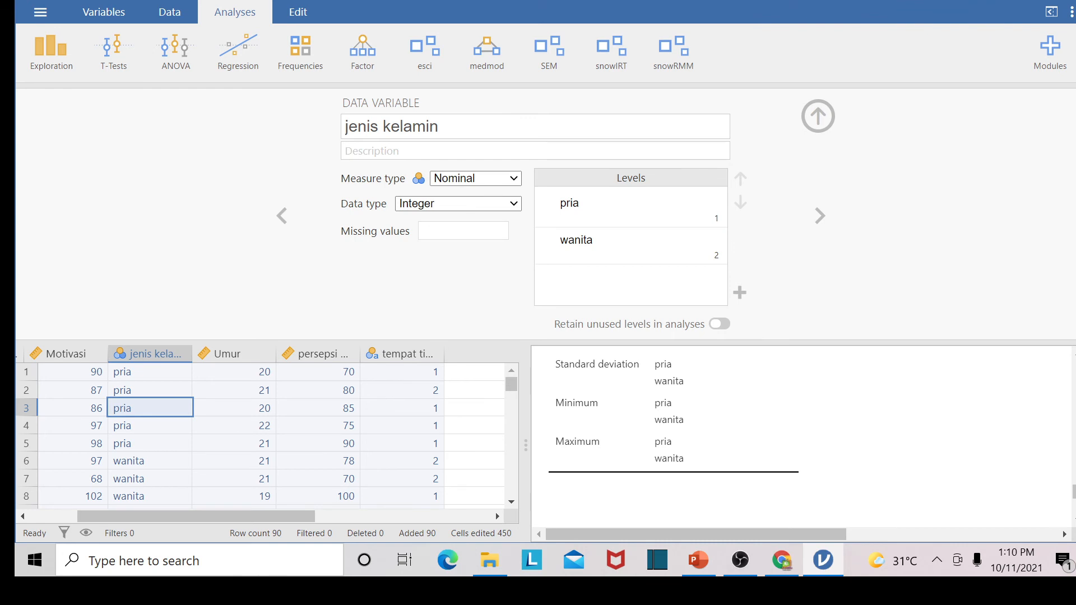
pyautogui.click(158, 352)
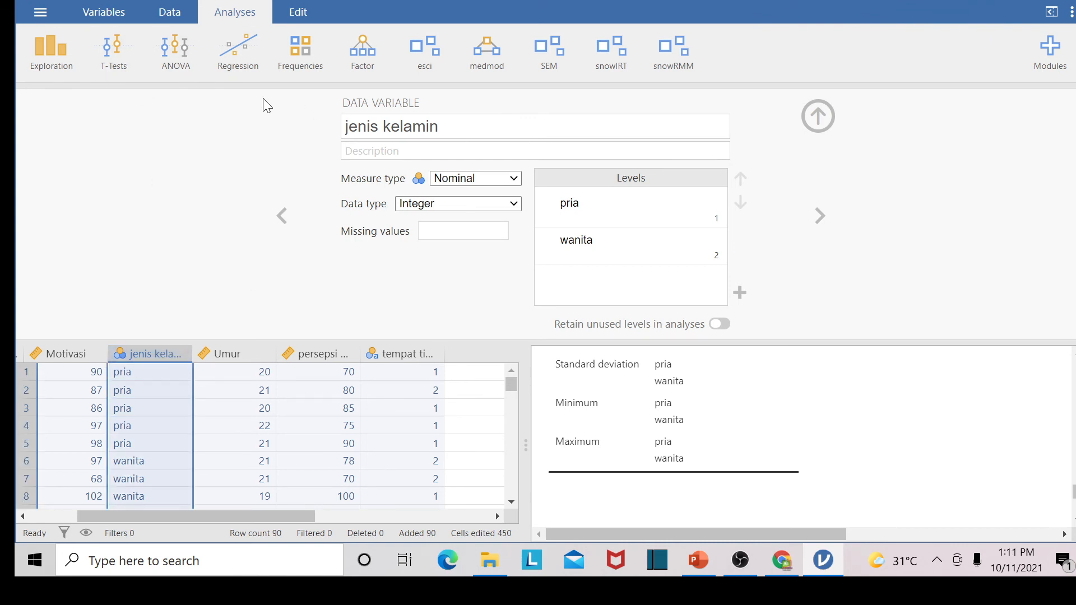
pyautogui.click(103, 15)
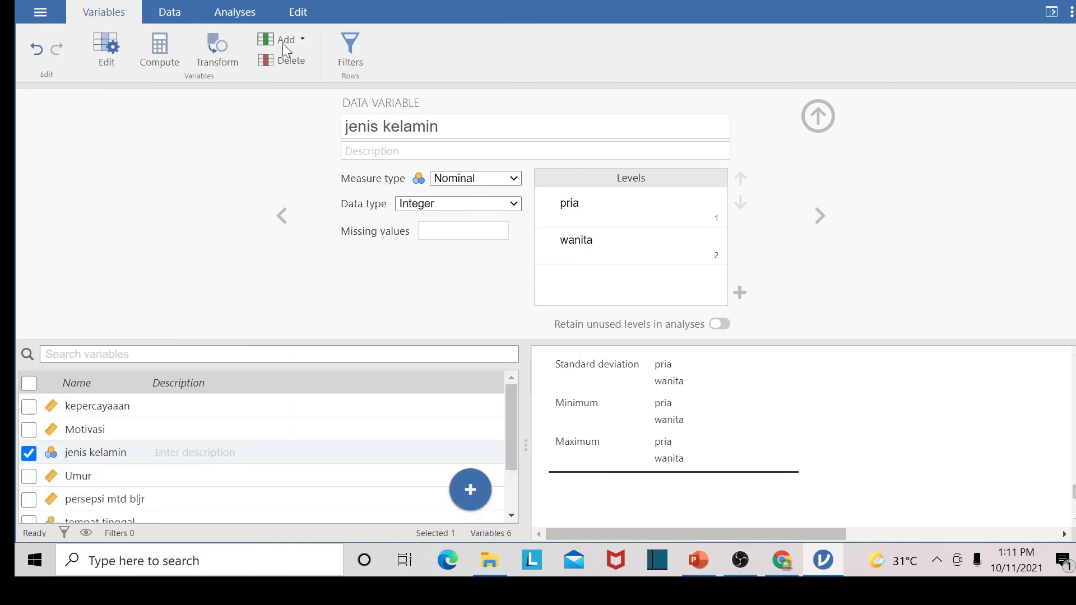
pyautogui.click(347, 61)
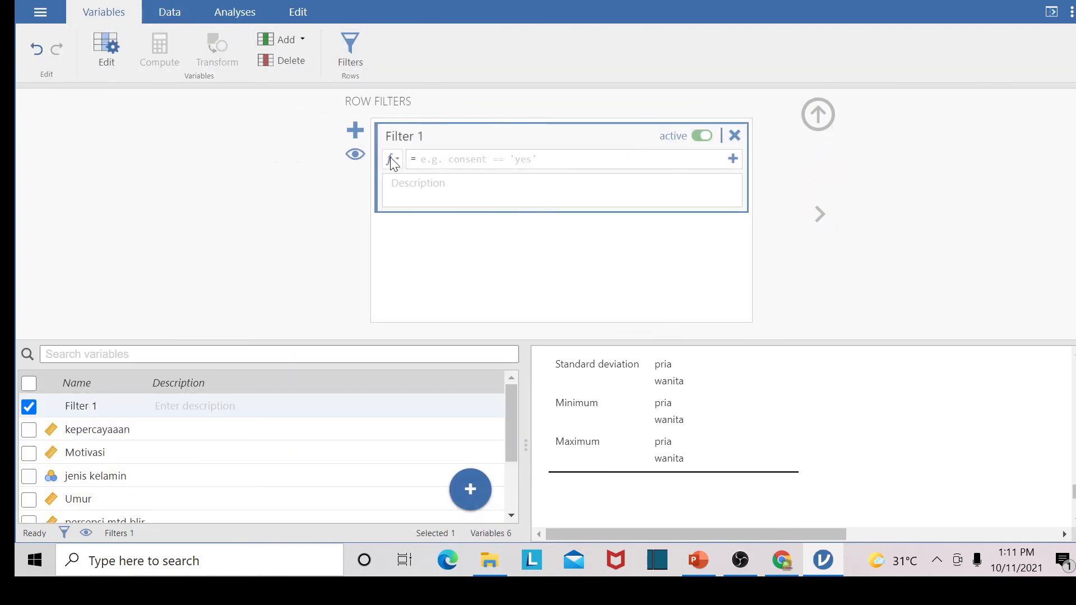
pyautogui.click(393, 161)
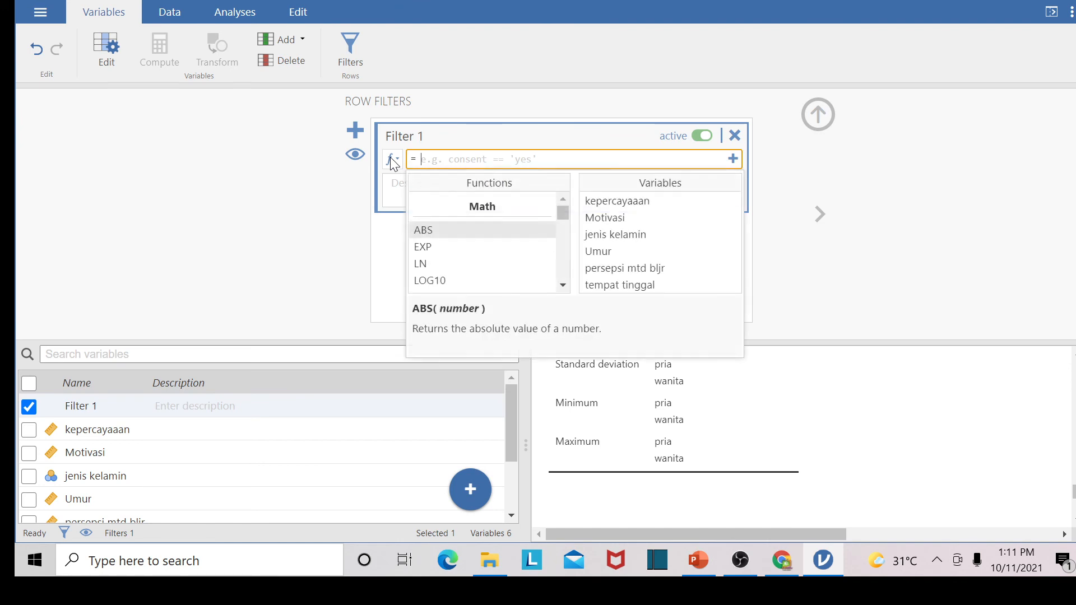
pyautogui.doubleClick(629, 236)
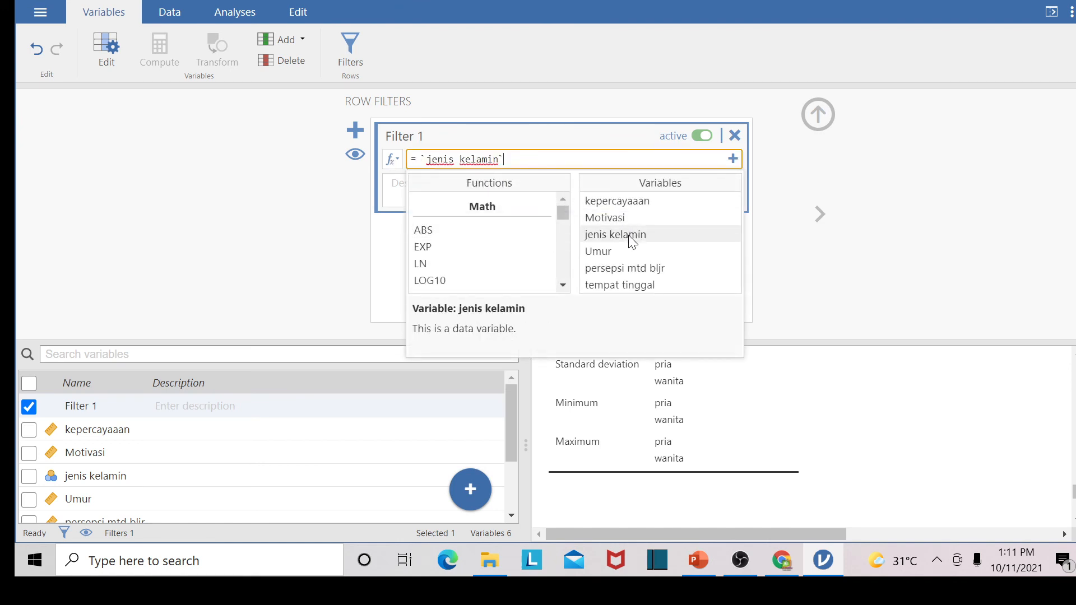
pyautogui.write('==1')
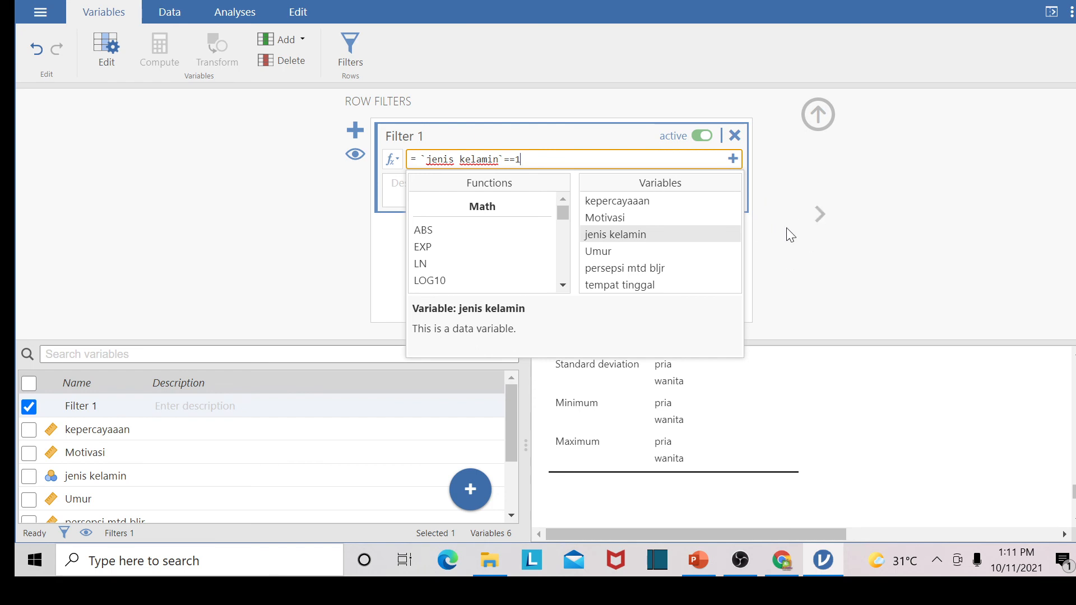
pyautogui.click(821, 214)
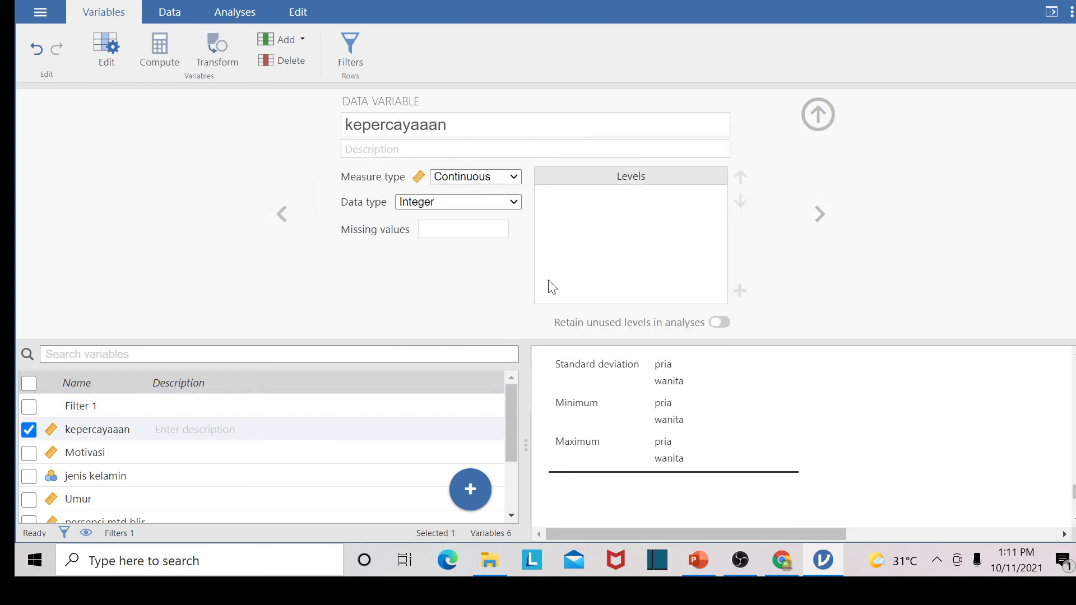
# Examine in the data sheet which rows the jenis kelamin filter keeps and which it excludes
pyautogui.click(170, 12)
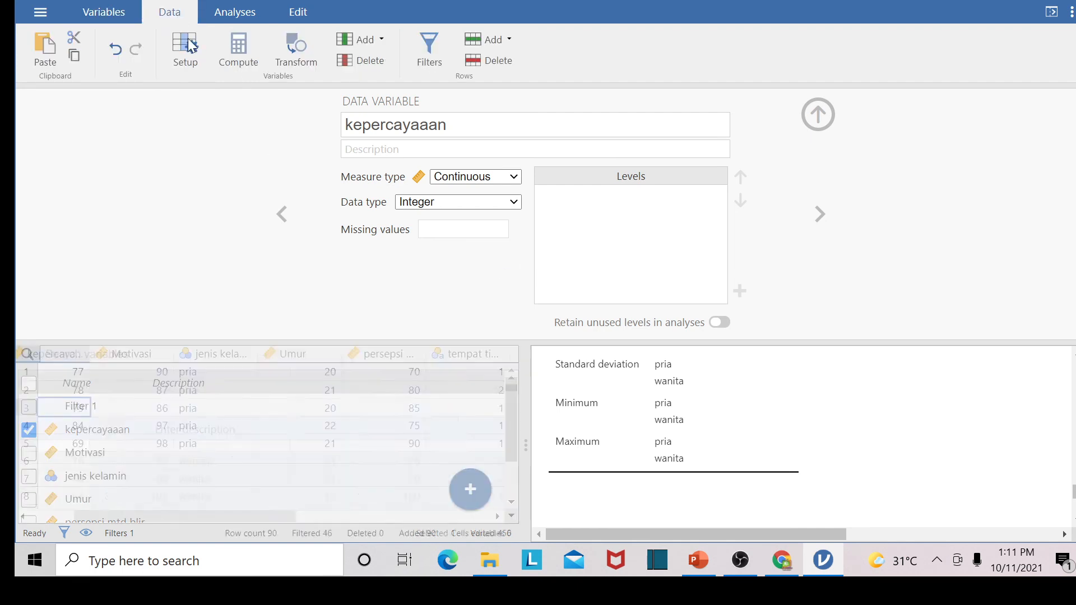
pyautogui.scroll(-3, 292, 370)
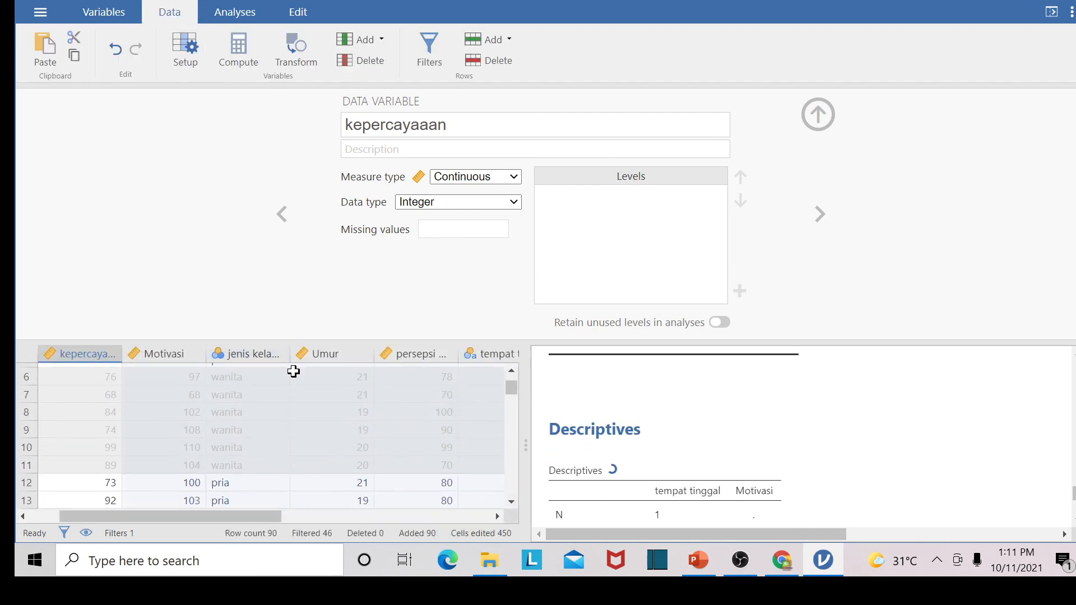
pyautogui.scroll(3, 292, 370)
pyautogui.moveTo(283, 522); pyautogui.dragTo(187, 523)
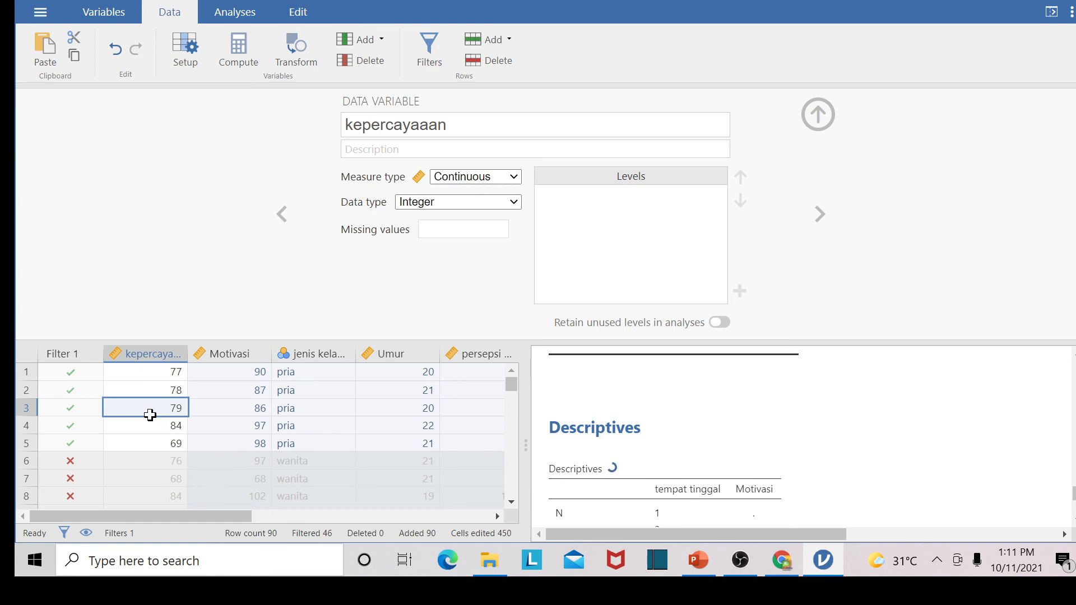
pyautogui.click(301, 375)
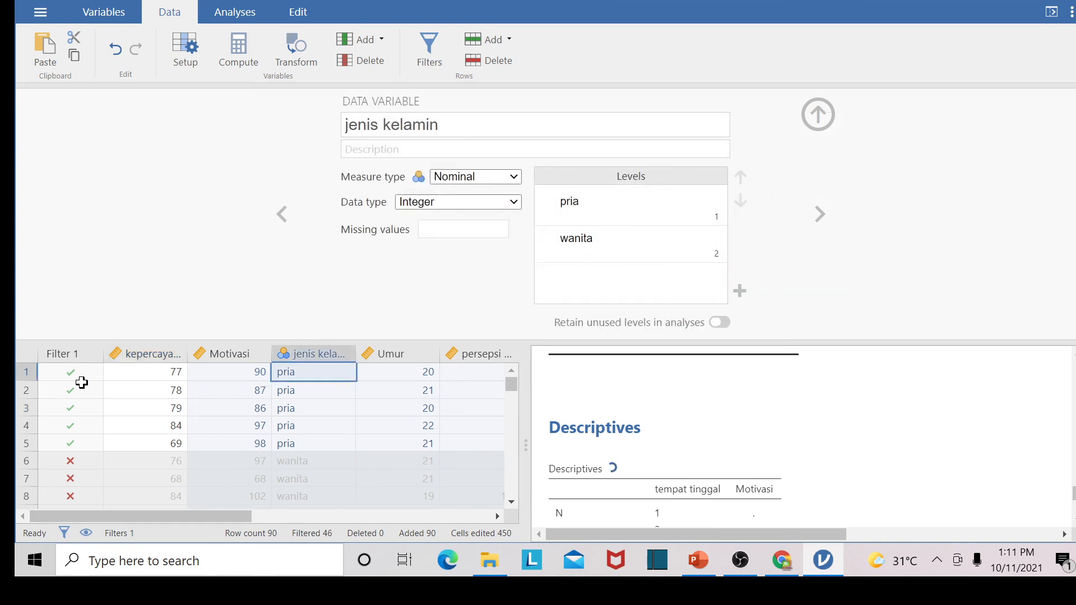
pyautogui.scroll(-2, 147, 413)
pyautogui.scroll(2, 134, 416)
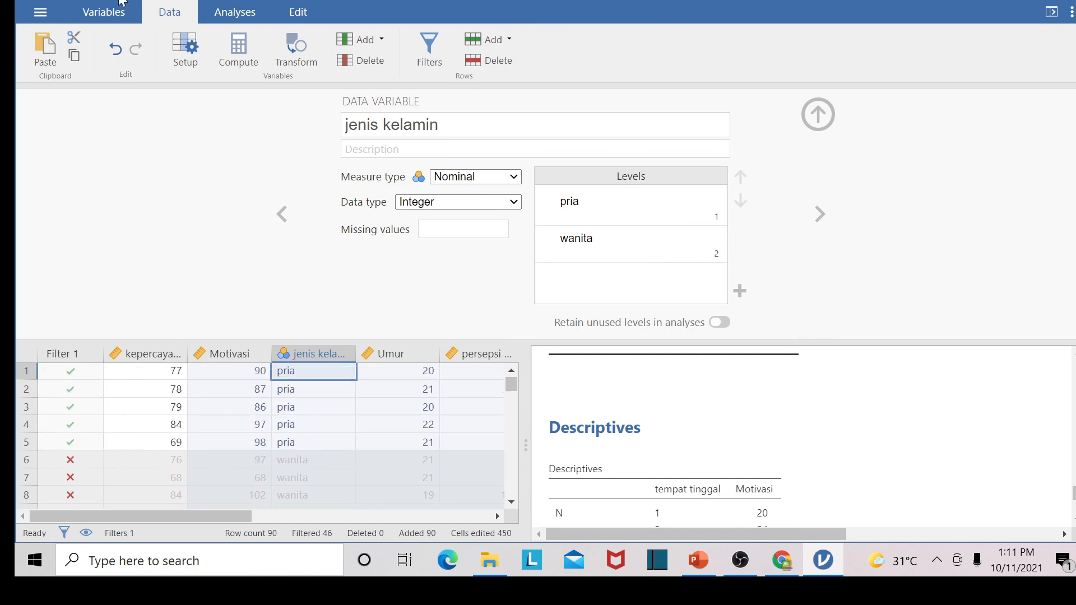
# Create a new Descriptives analysis of jenis kelamin on the filtered data, and review it against the earlier results
pyautogui.click(216, 15)
pyautogui.click(43, 60)
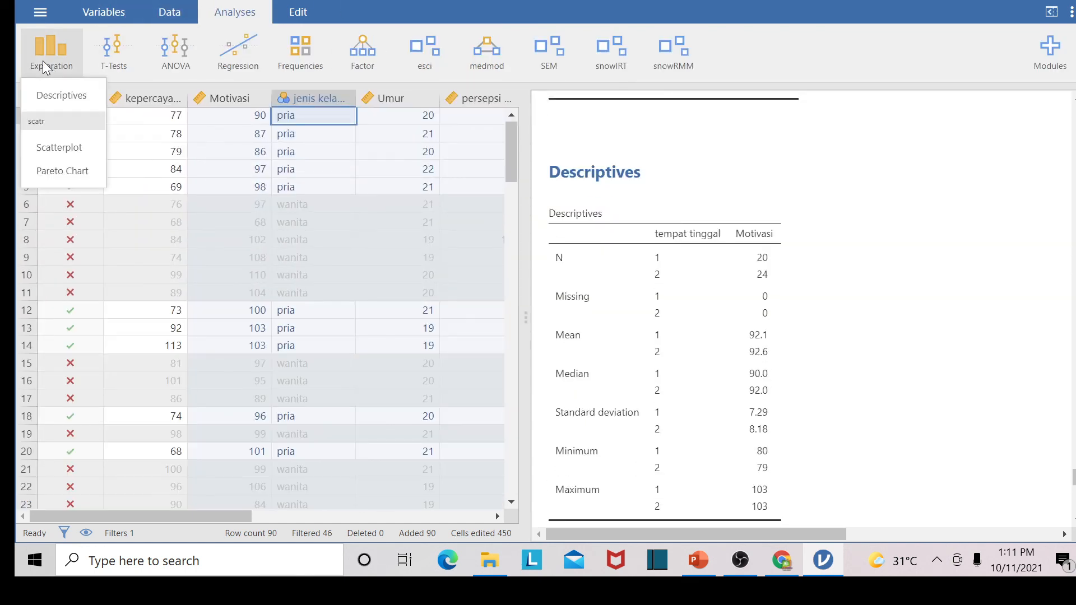
pyautogui.click(66, 93)
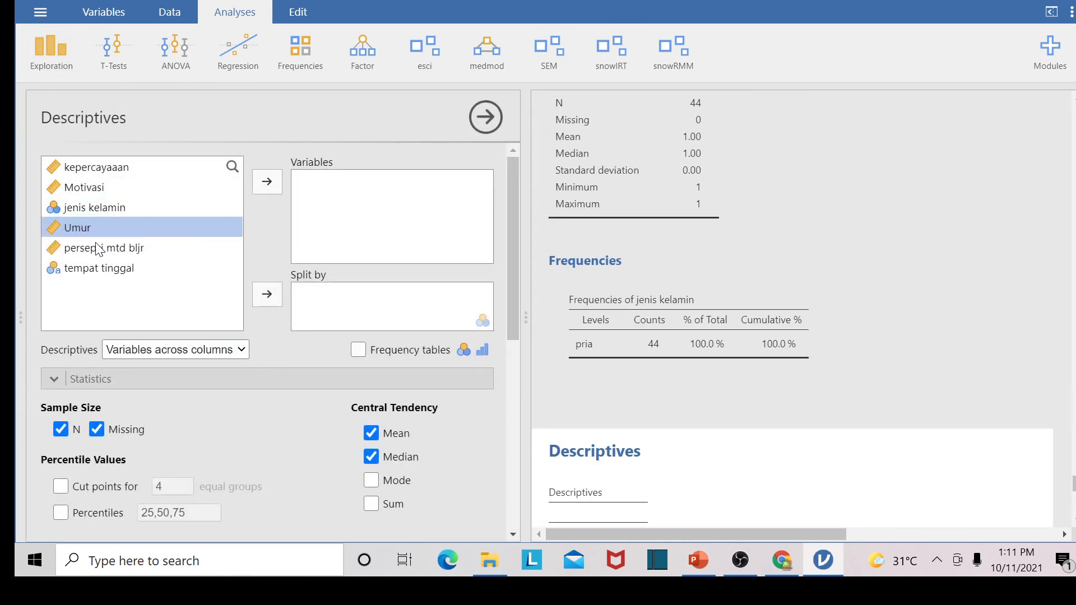
pyautogui.click(92, 207)
pyautogui.click(267, 181)
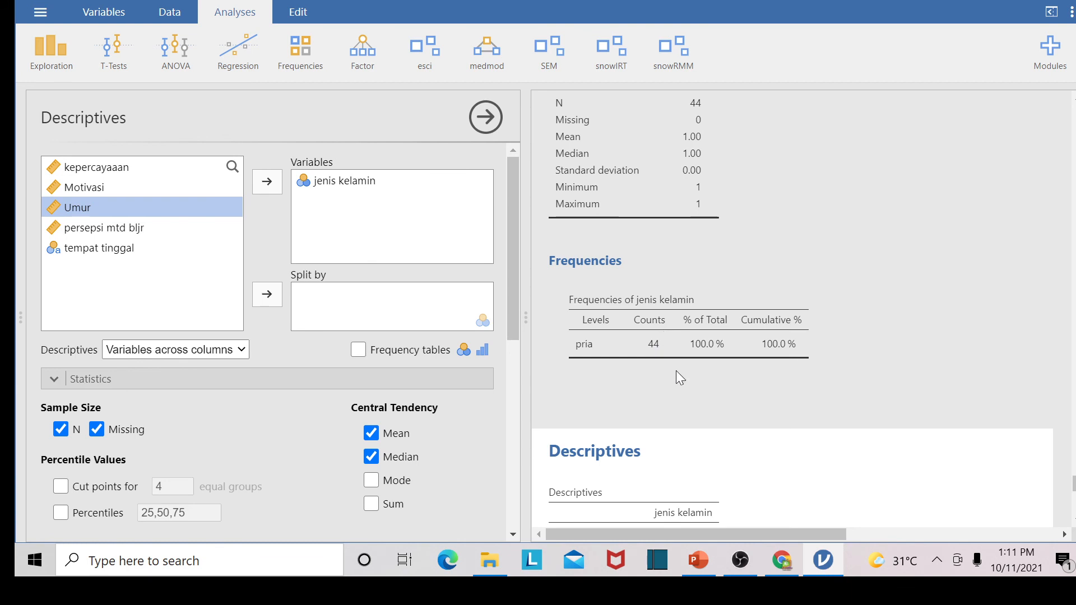
pyautogui.scroll(-2, 699, 352)
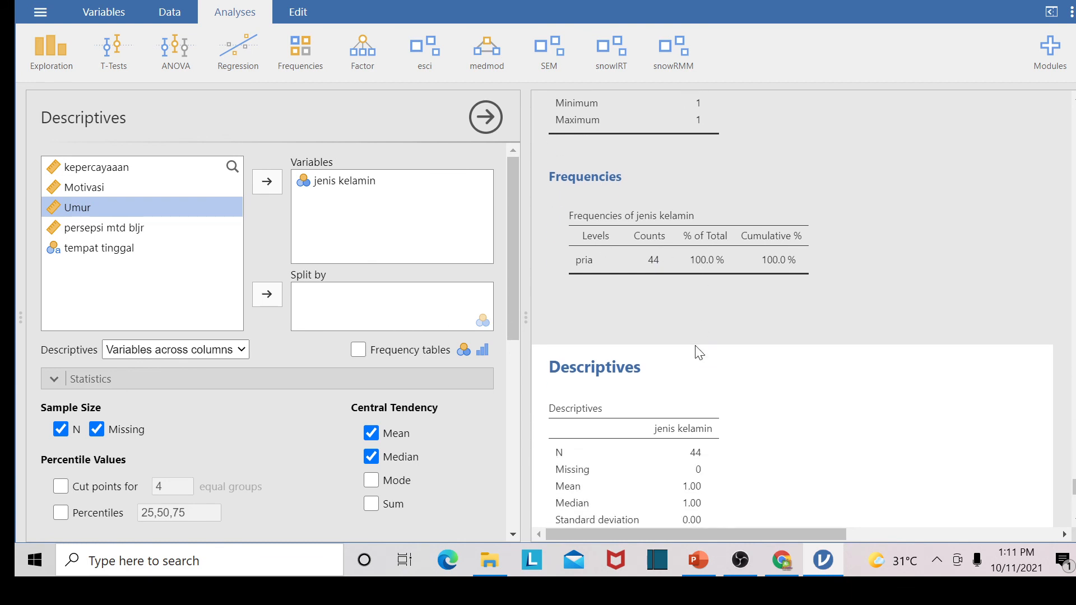
pyautogui.scroll(-2, 699, 352)
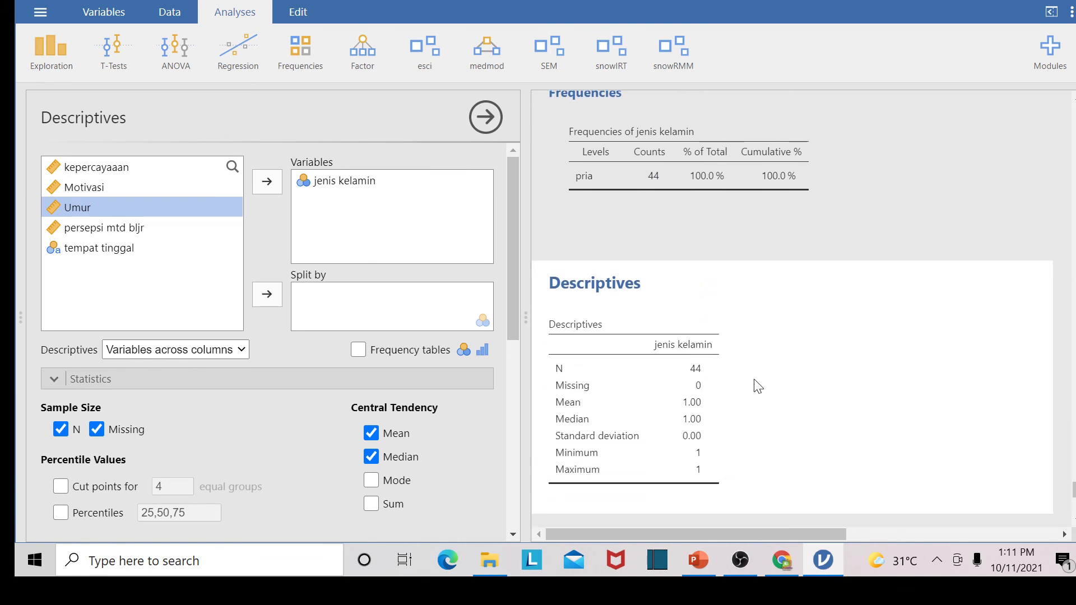
pyautogui.scroll(10, 699, 352)
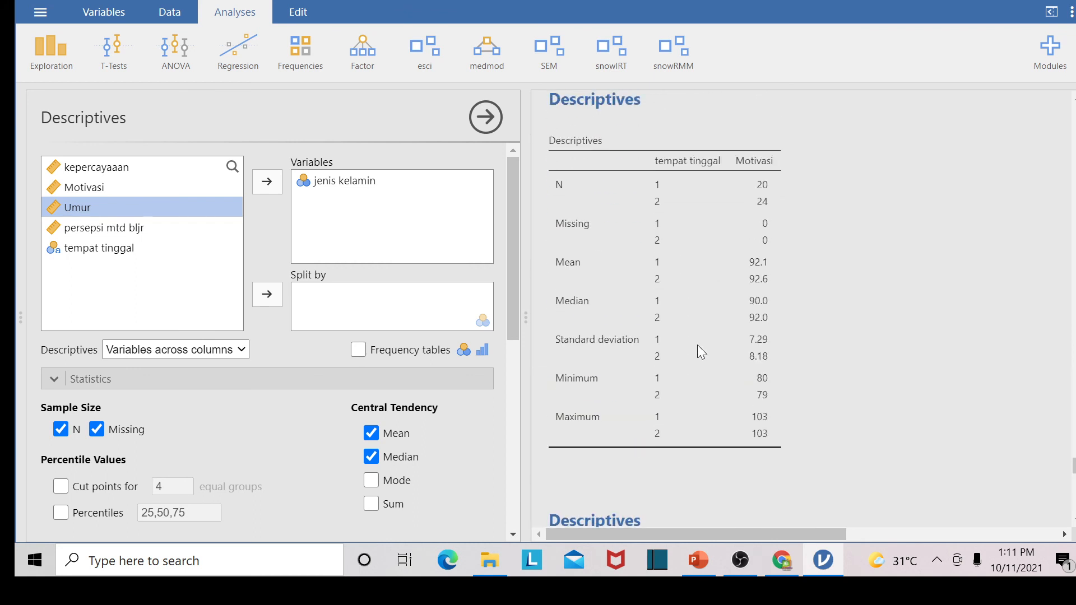
pyautogui.scroll(-10, 701, 352)
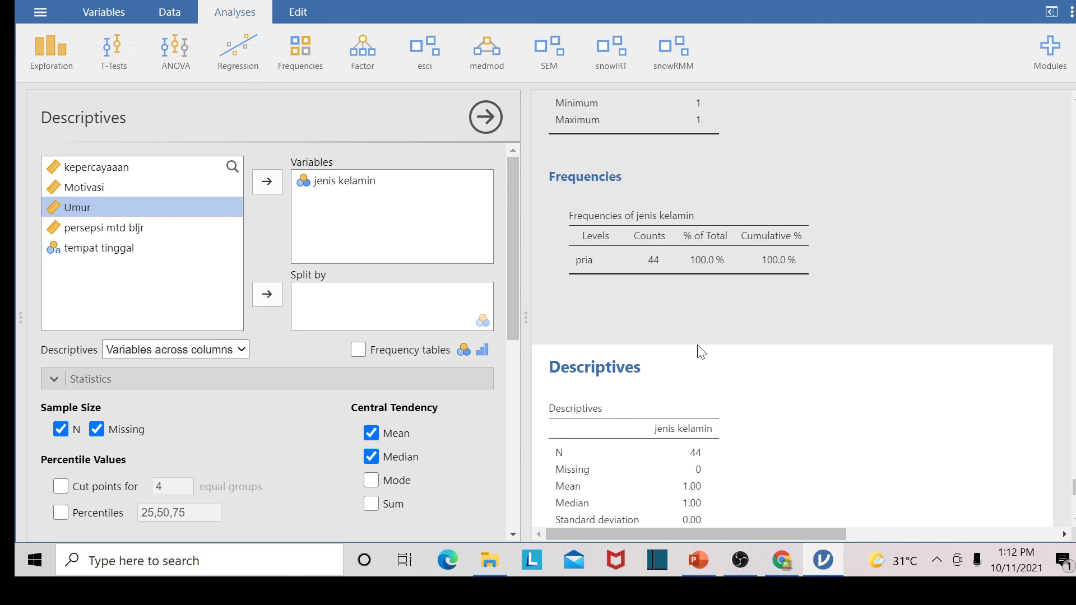
pyautogui.click(485, 118)
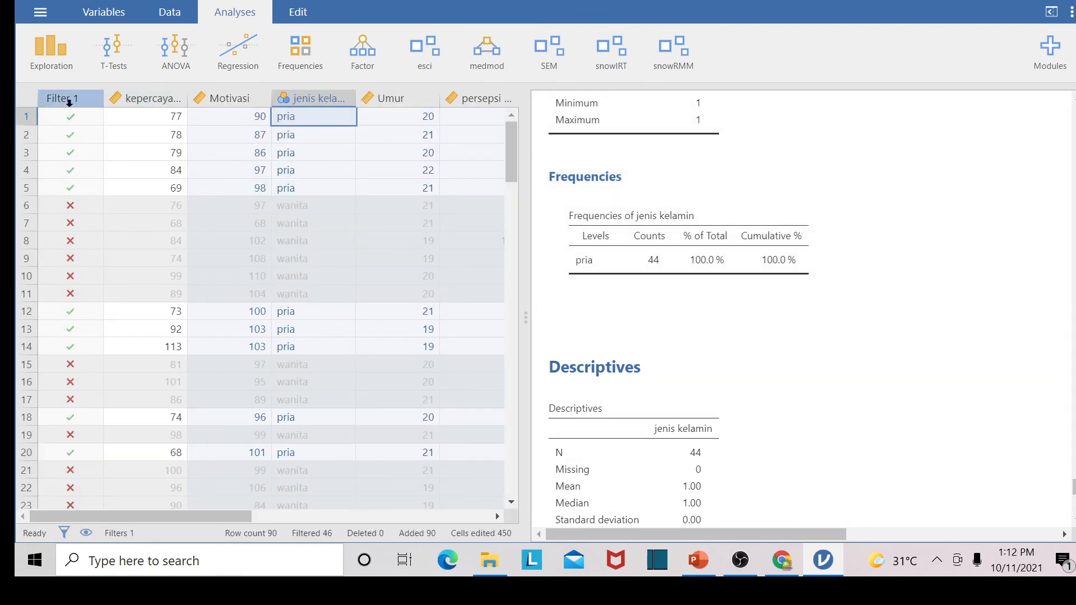
# Add a second condition, Umur>20, to Filter 1 and review the refreshed jenis kelamin descriptives
pyautogui.doubleClick(84, 99)
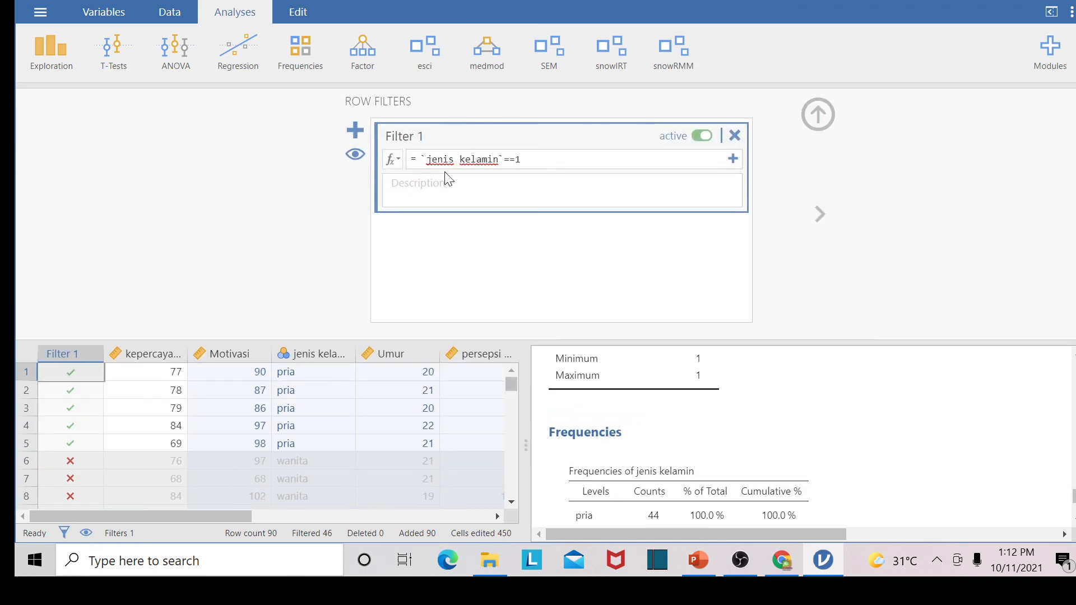
pyautogui.click(734, 160)
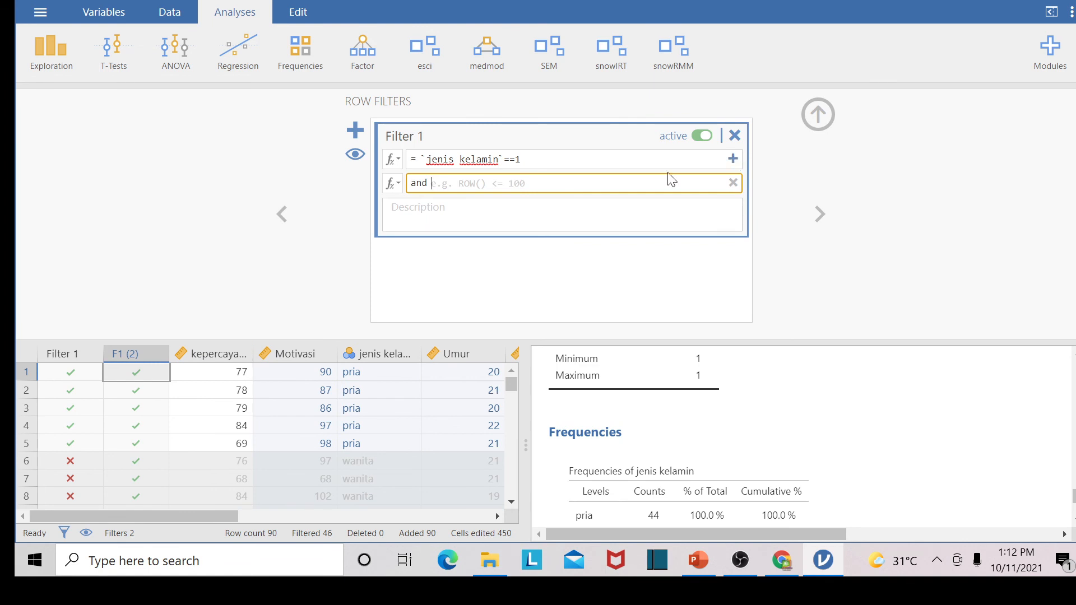
pyautogui.click(394, 184)
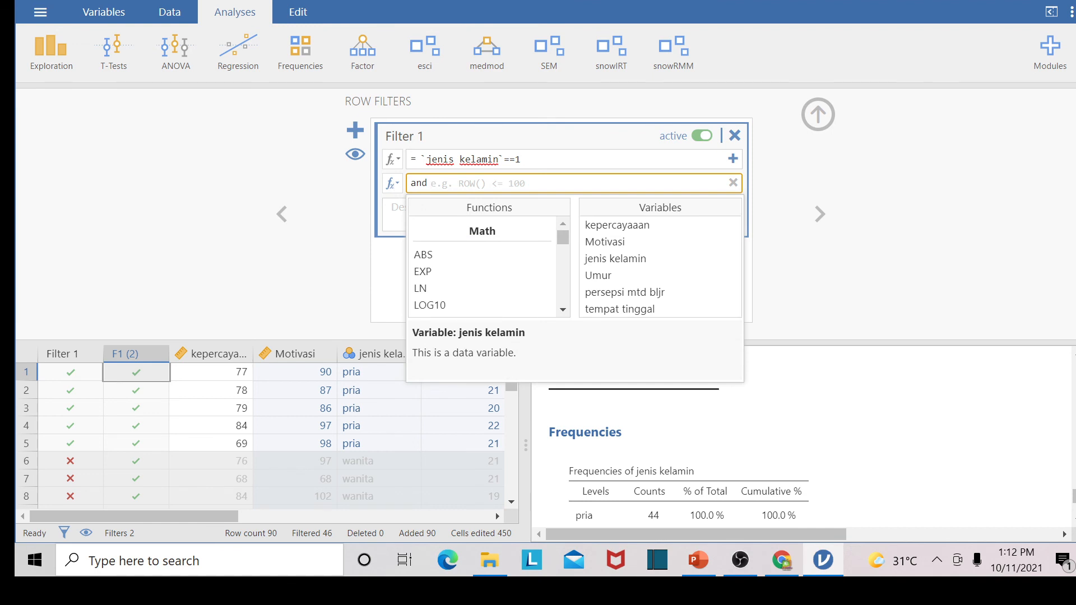
pyautogui.doubleClick(603, 279)
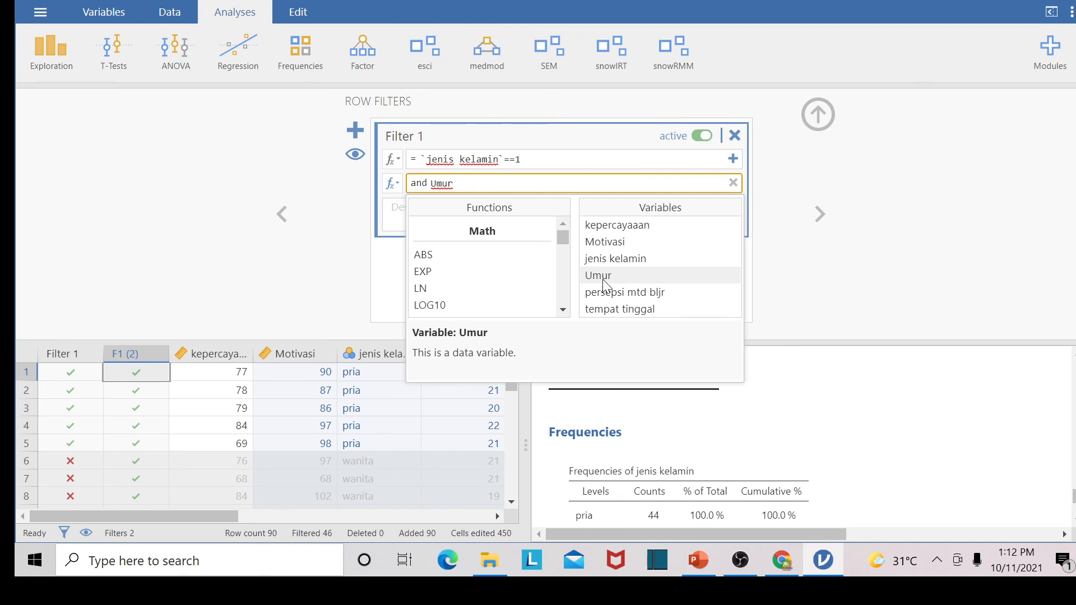
pyautogui.write('>20')
pyautogui.click(818, 114)
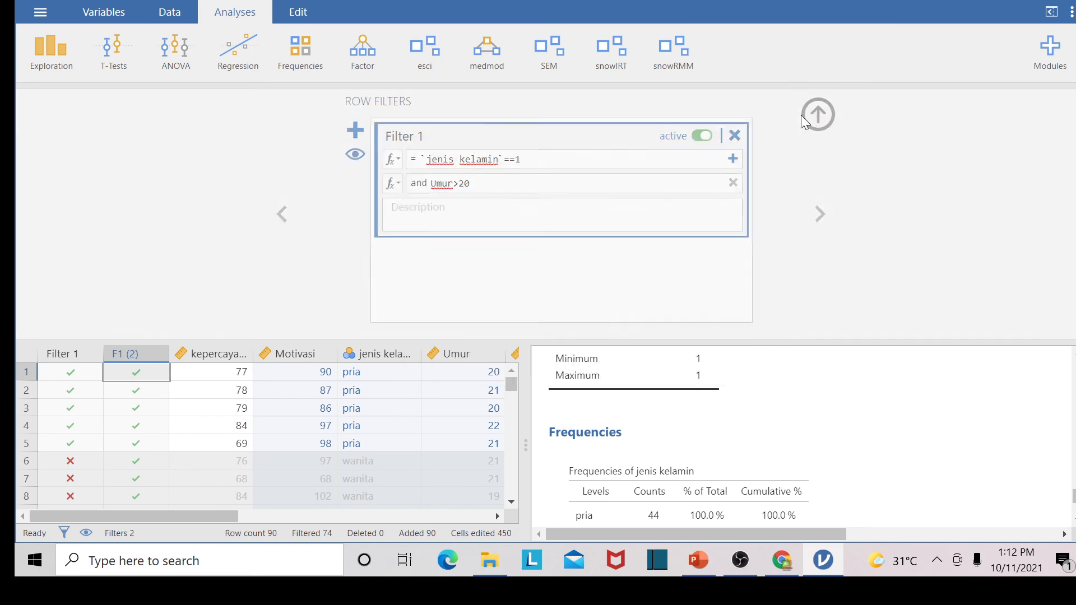
pyautogui.scroll(-6, 667, 370)
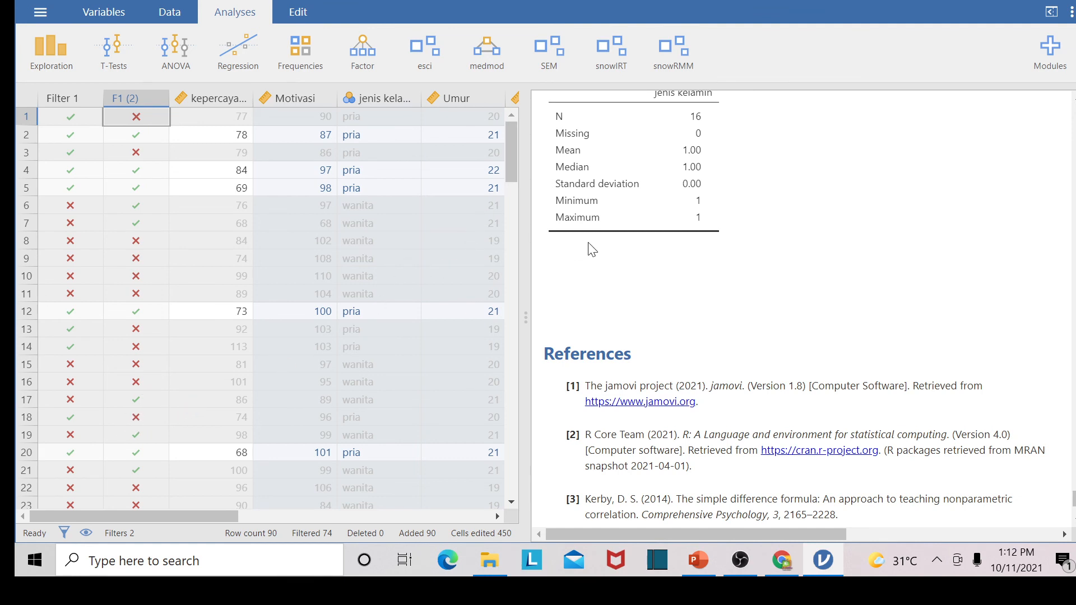
# Deactivate Filter 1 with its jenis kelamin and Umur conditions, and recheck its setting in the row filters
pyautogui.scroll(3, 592, 250)
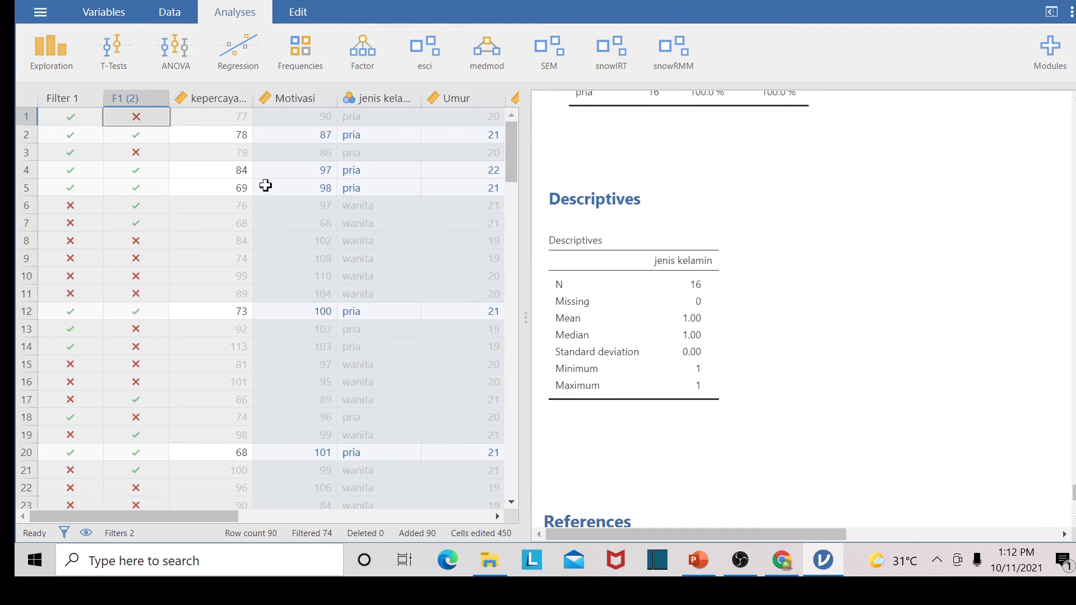
pyautogui.click(128, 97)
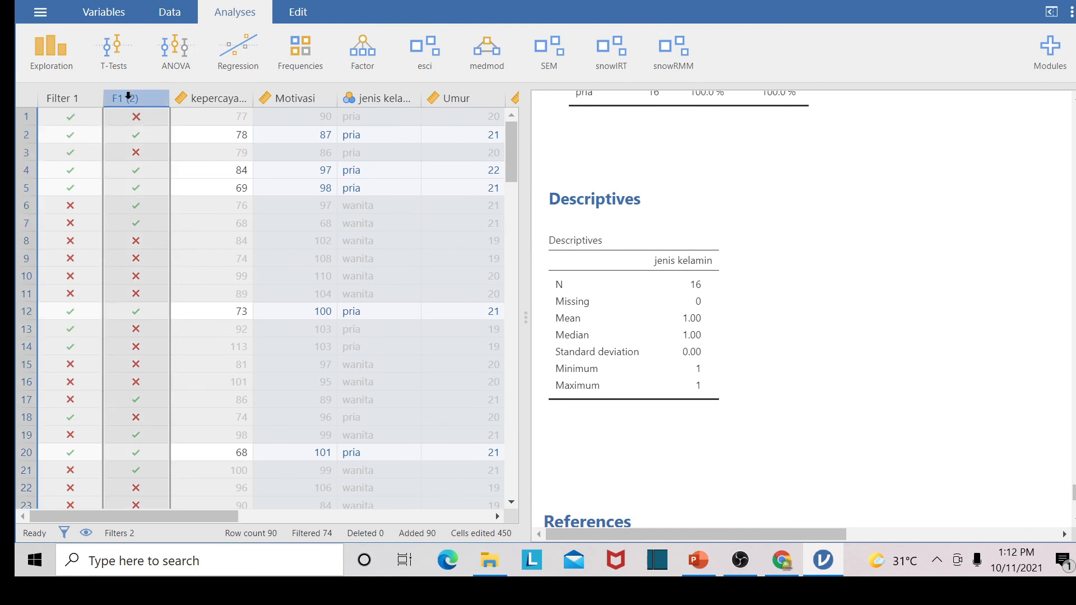
pyautogui.doubleClick(128, 97)
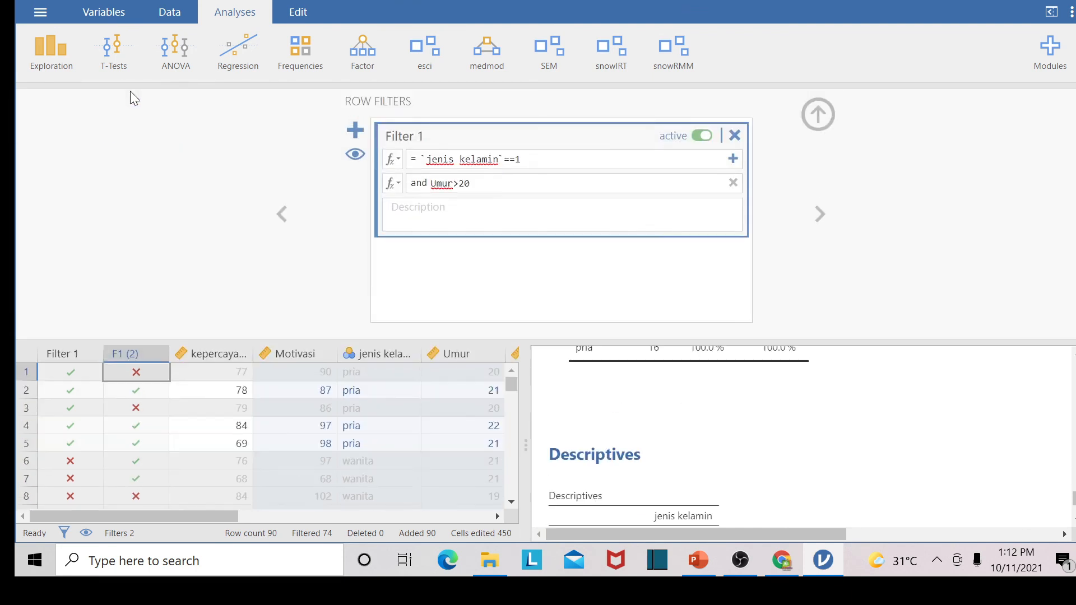
pyautogui.click(698, 137)
pyautogui.click(818, 115)
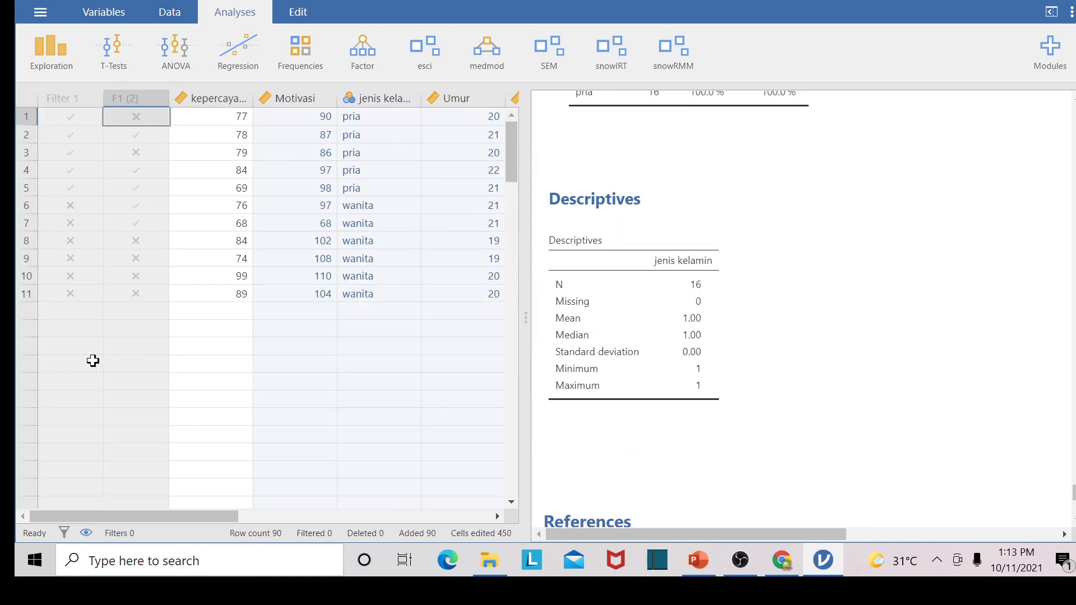
pyautogui.click(77, 97)
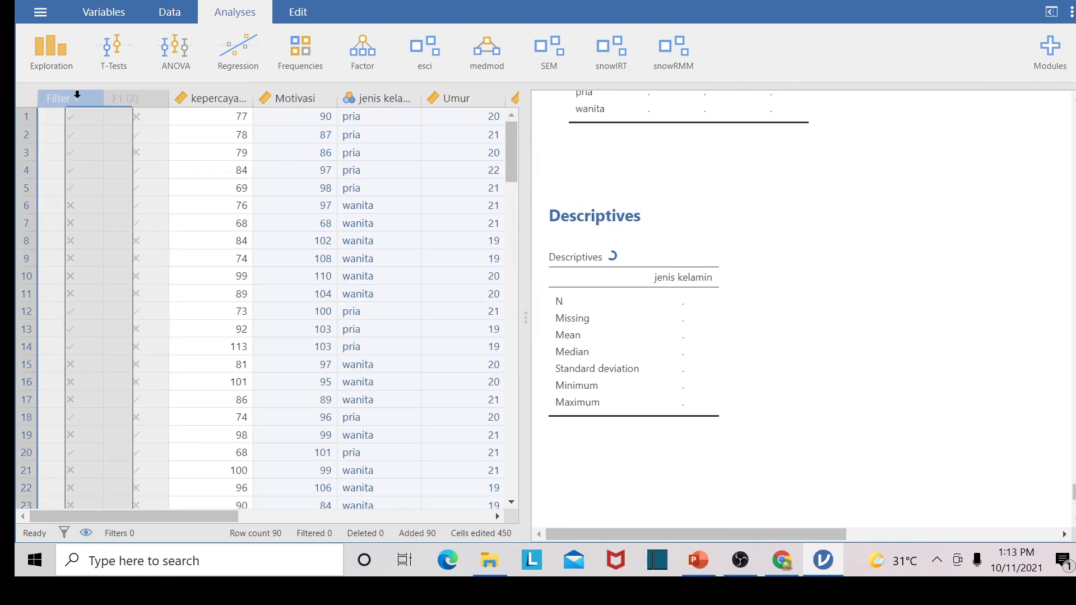
pyautogui.doubleClick(77, 97)
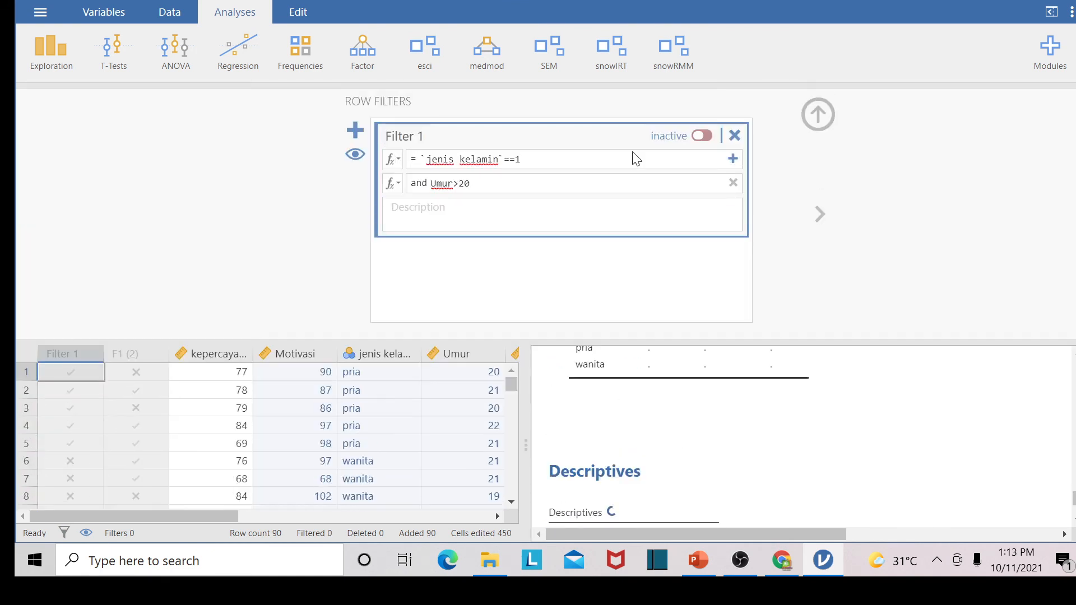
pyautogui.click(818, 115)
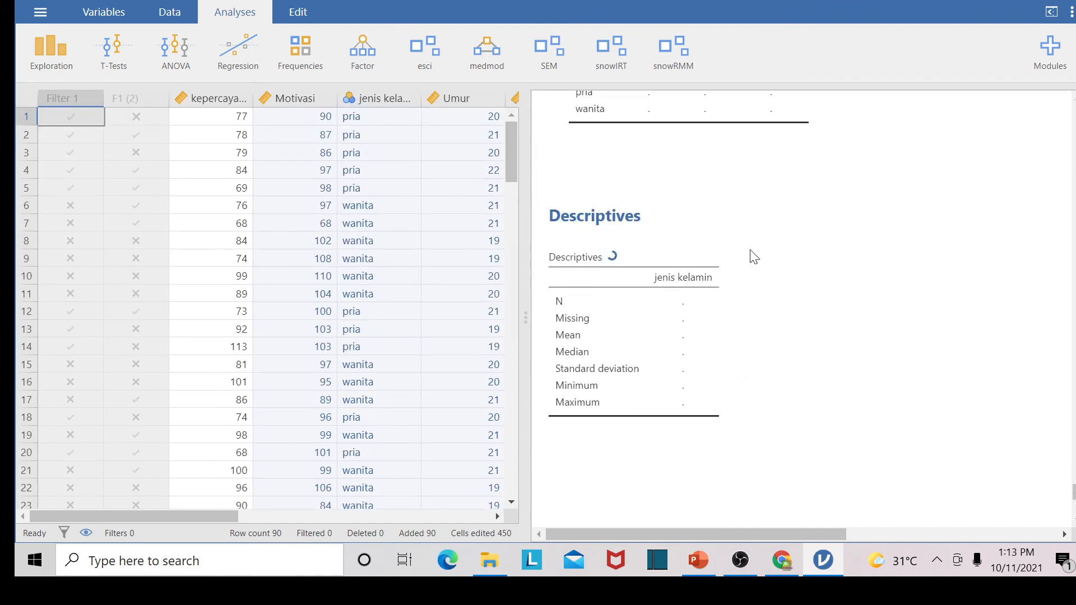